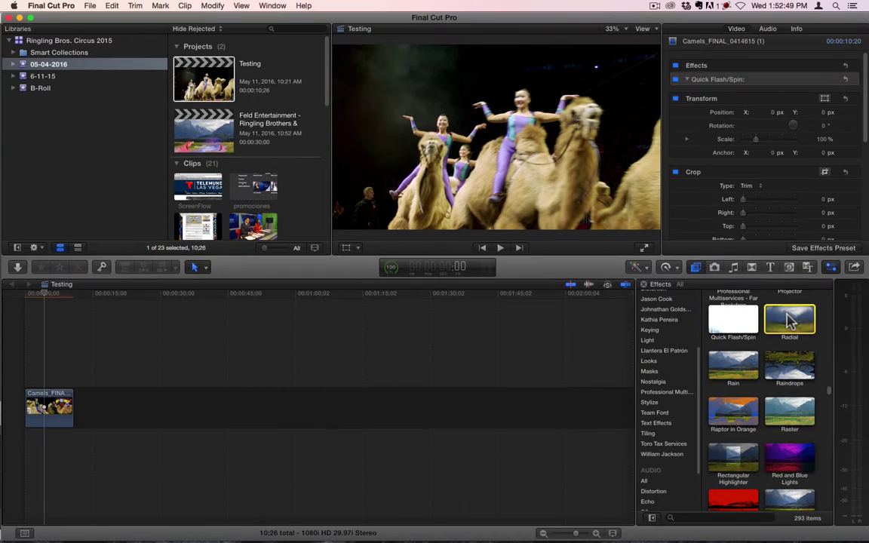
- Drop the Radial blur effect onto the camels clip and select its Quick Flash/Spin effect
{"action": "left_click_drag", "start_coordinate": [88, 426], "coordinate": [50, 407]}
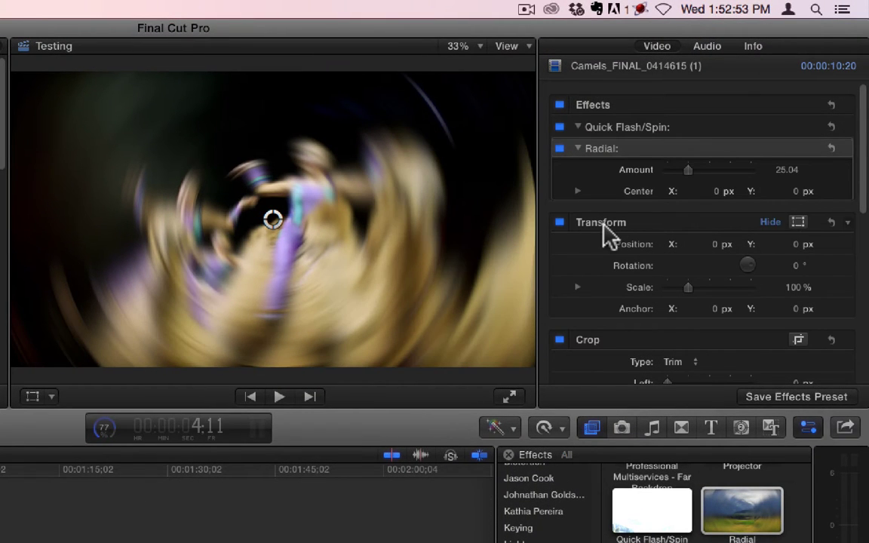
{"action": "left_click", "coordinate": [605, 129]}
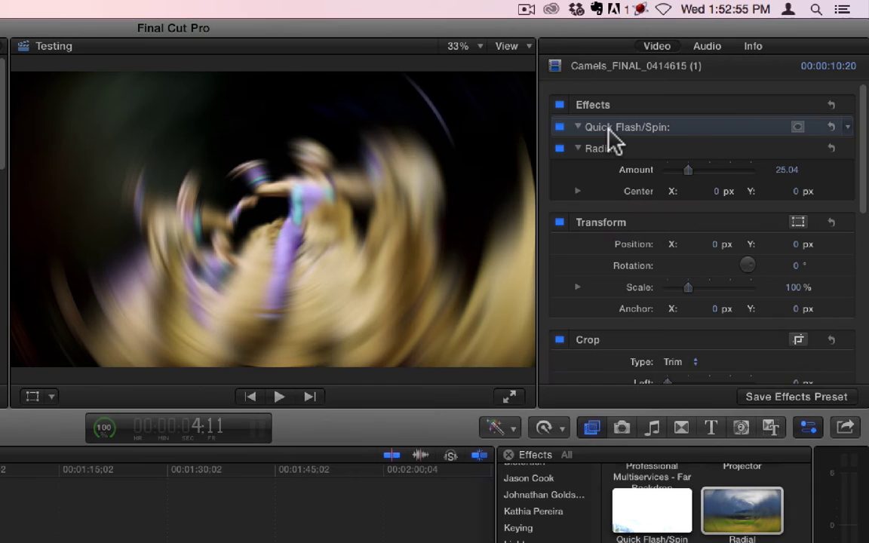
- Delete Quick Flash/Spin, raise Radial Amount to 37.78 and move the blur centre up-left
{"action": "key", "text": "BackSpace"}
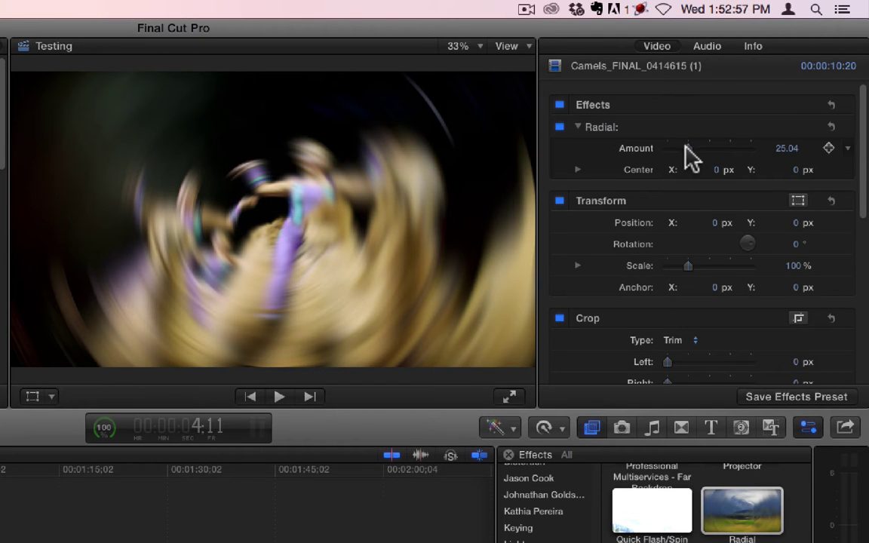
{"action": "mouse_move", "coordinate": [686, 146]}
{"action": "left_mouse_down"}
{"action": "mouse_move", "coordinate": [661, 146]}
{"action": "mouse_move", "coordinate": [756, 150]}
{"action": "mouse_move", "coordinate": [668, 149]}
{"action": "mouse_move", "coordinate": [699, 149]}
{"action": "left_mouse_up"}
{"action": "left_click", "coordinate": [310, 255]}
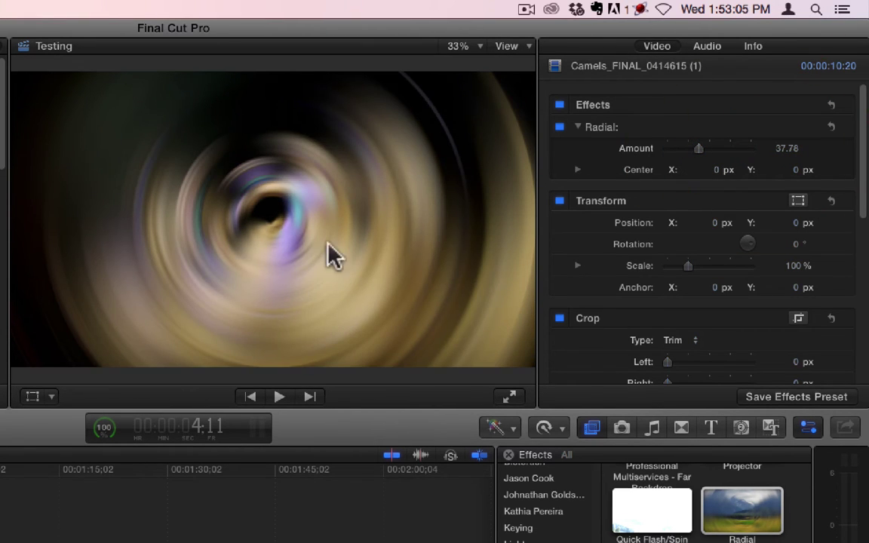
{"action": "left_click", "coordinate": [617, 129]}
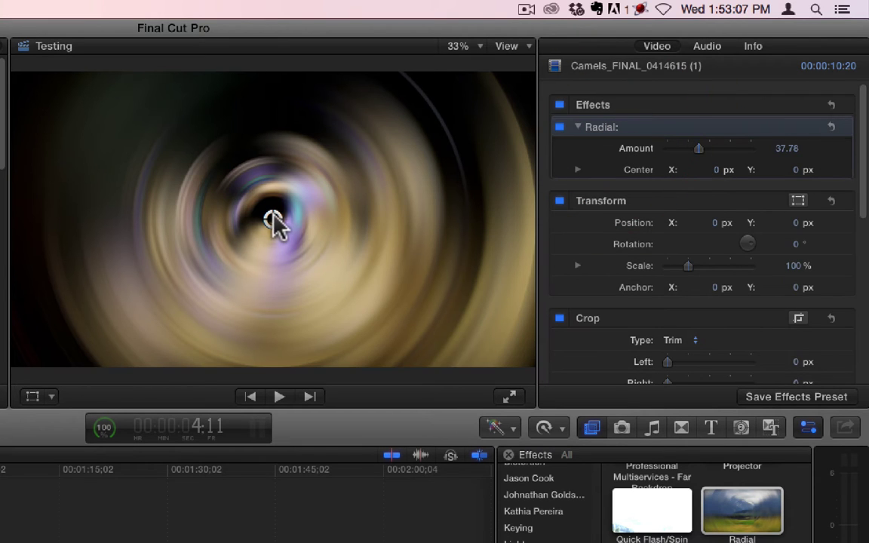
{"action": "left_click_drag", "start_coordinate": [273, 217], "coordinate": [315, 160]}
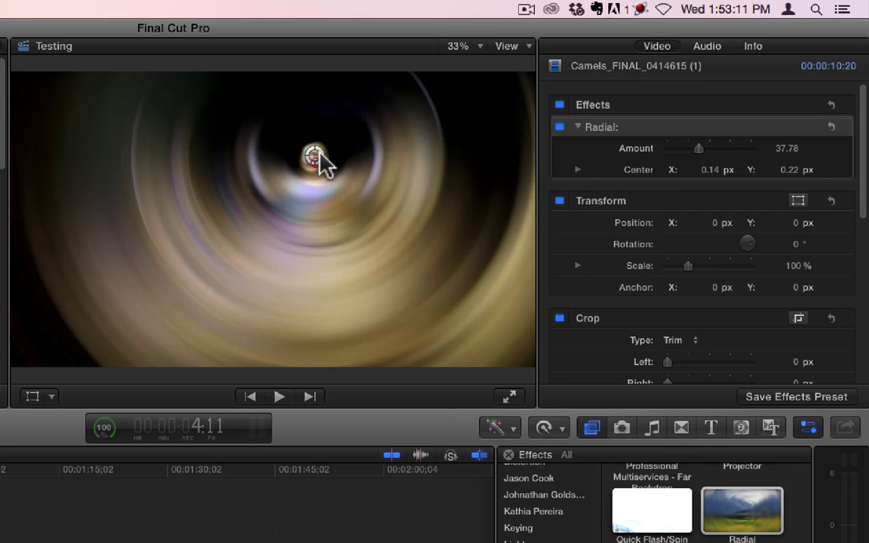
- Lower the Radial Amount to 10.33, preview playback, and select the Radial effect
{"action": "left_click_drag", "start_coordinate": [701, 149], "coordinate": [683, 155]}
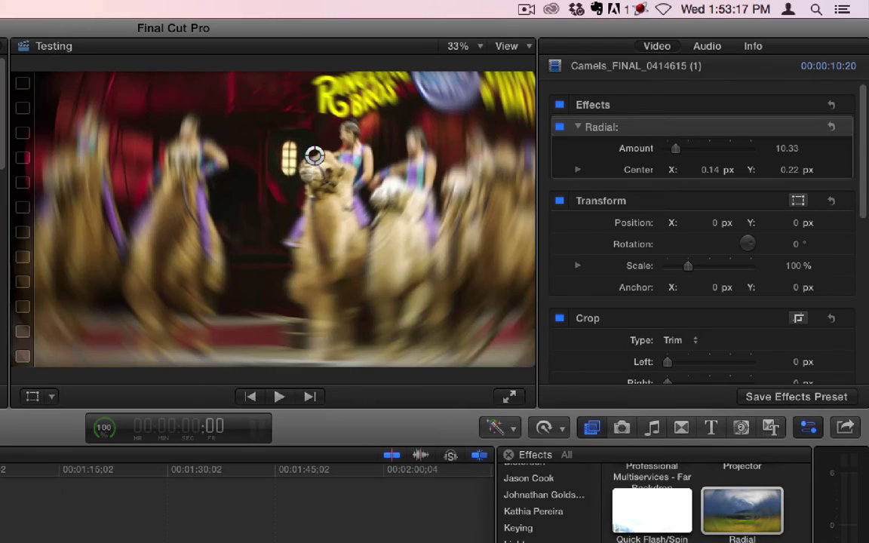
{"action": "key", "text": "space"}
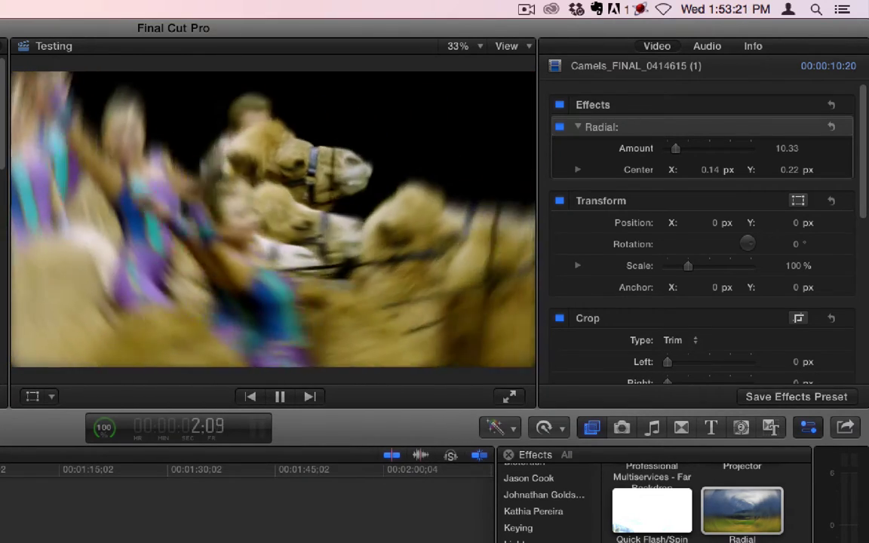
{"action": "key", "text": "space"}
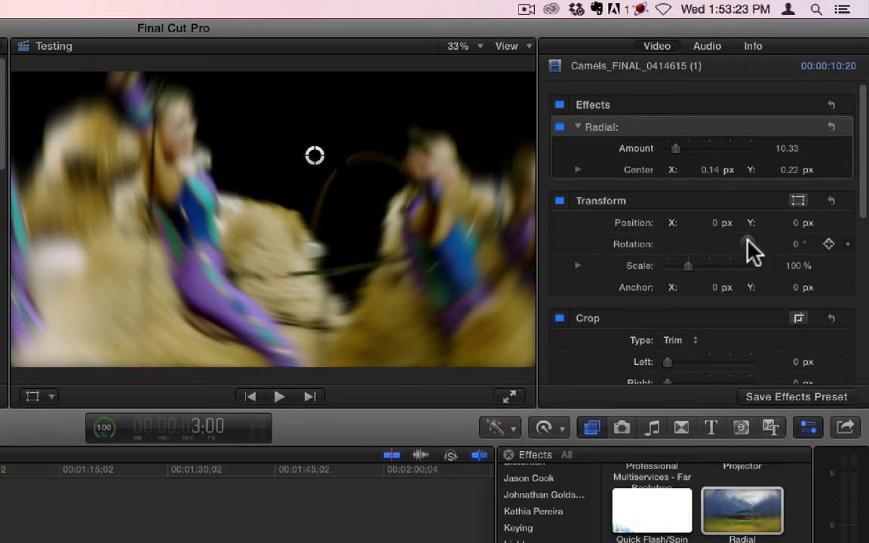
{"action": "left_click", "coordinate": [650, 128]}
- Delete the Radial effect and apply the Rain effect to the camels clip
{"action": "key", "text": "BackSpace"}
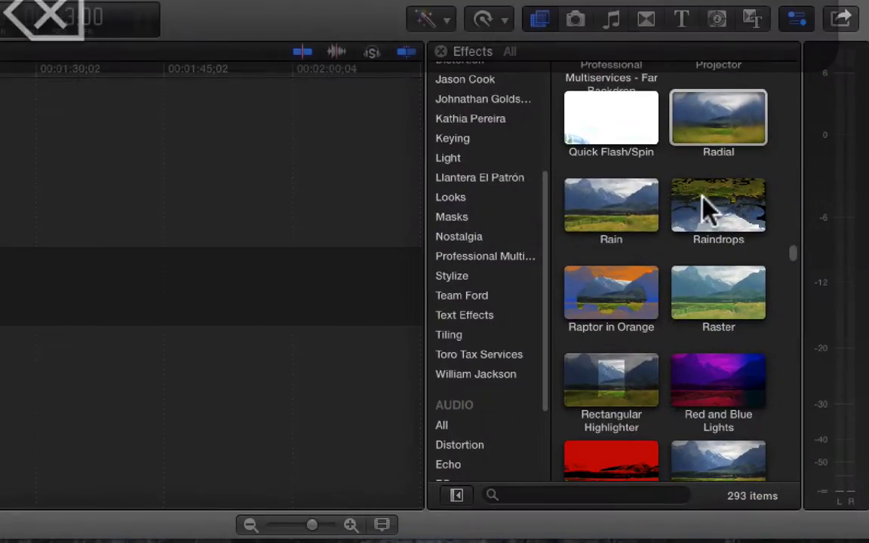
{"action": "left_click", "coordinate": [736, 364]}
{"action": "left_click_drag", "start_coordinate": [618, 208], "coordinate": [45, 407]}
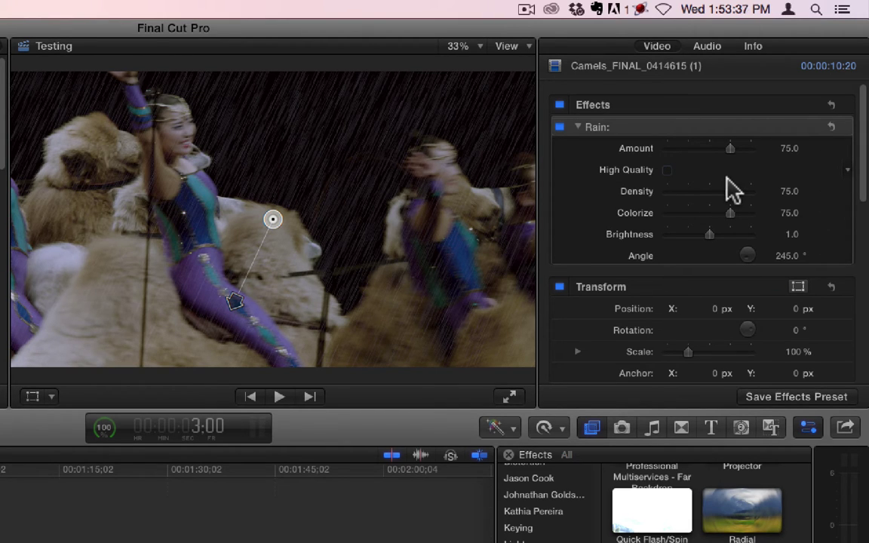
- Tilt the rain to 235.5° and set its Amount to 100, then preview playback
{"action": "left_click_drag", "start_coordinate": [237, 304], "coordinate": [199, 327]}
{"action": "left_click_drag", "start_coordinate": [744, 157], "coordinate": [842, 170]}
{"action": "key", "text": "space"}
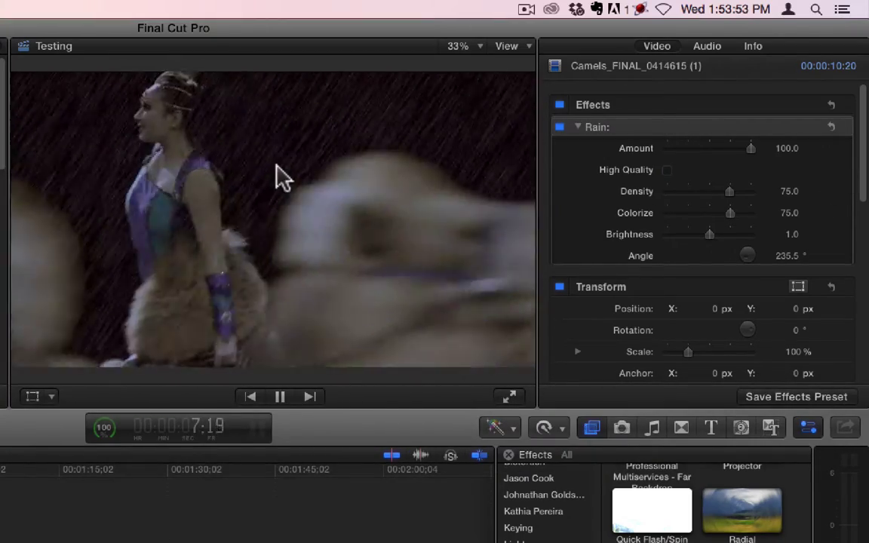
{"action": "key", "text": "space"}
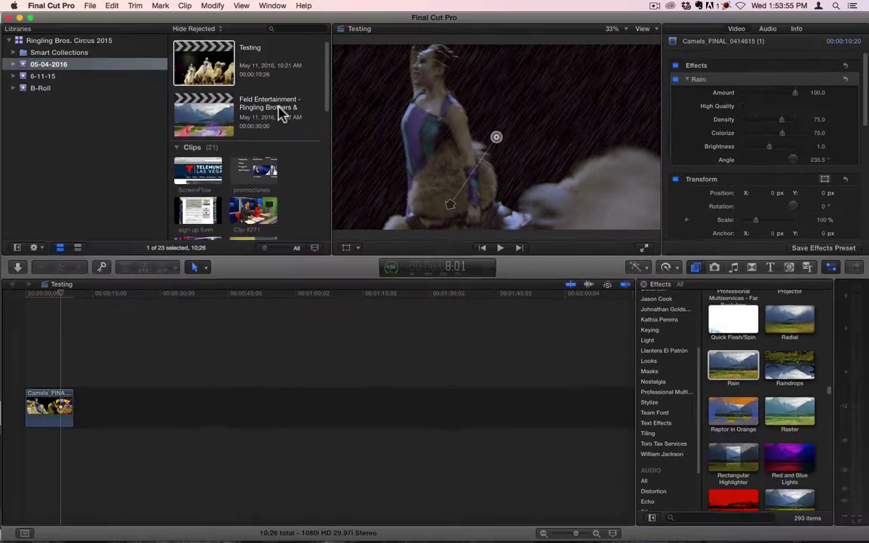
- Replace the camels clip in the Testing timeline with newsroom Clip #271
{"action": "left_click", "coordinate": [255, 109]}
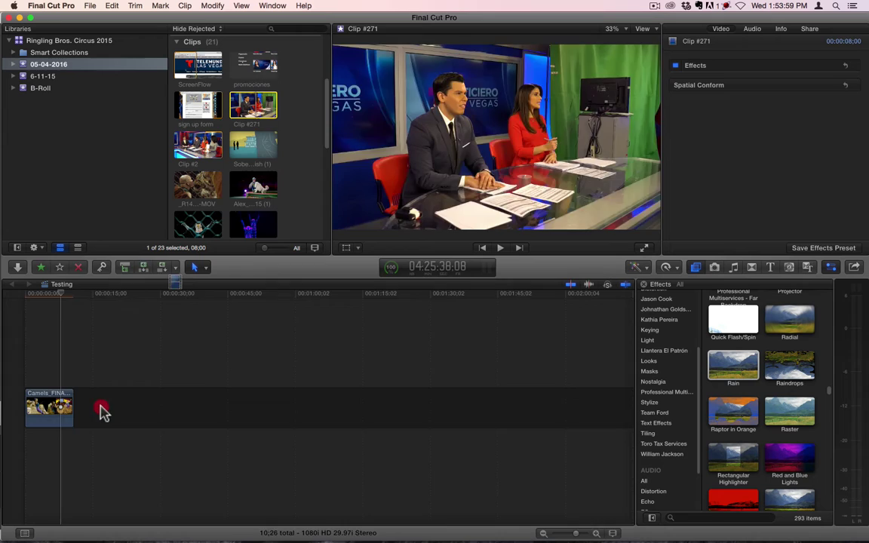
{"action": "left_click", "coordinate": [52, 409]}
{"action": "left_click_drag", "start_coordinate": [138, 323], "coordinate": [52, 406]}
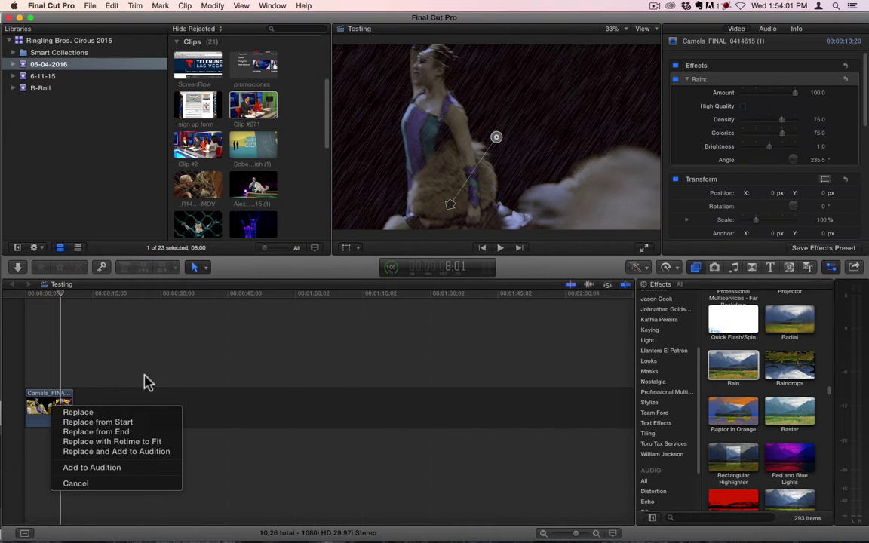
{"action": "left_click", "coordinate": [96, 414]}
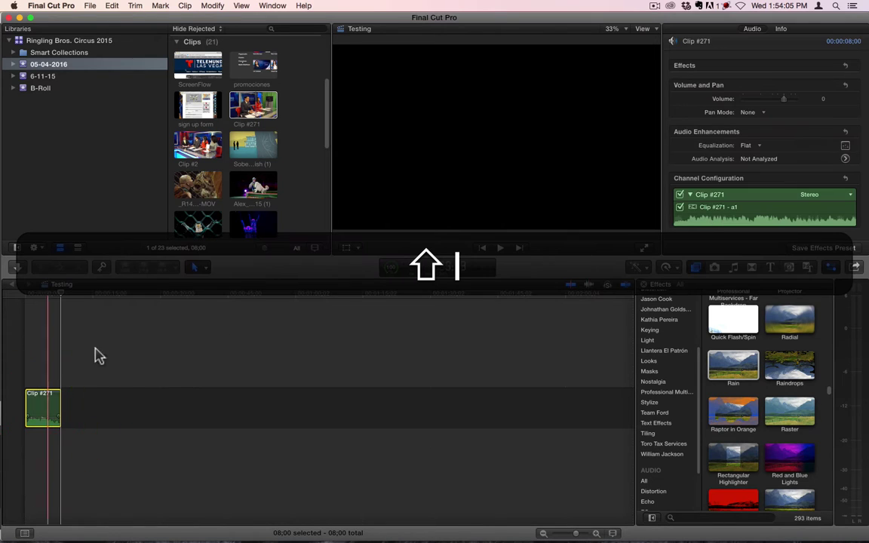
- Add Clip #271 with video, delete the audio-only copy, and play from the timeline start
{"action": "left_click_drag", "start_coordinate": [253, 105], "coordinate": [68, 398]}
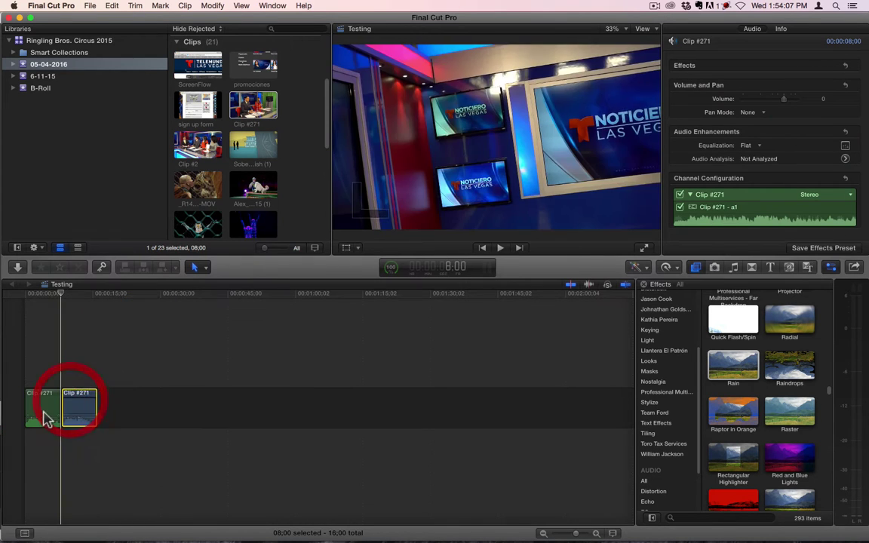
{"action": "key", "text": "BackSpace"}
{"action": "left_click", "coordinate": [44, 413]}
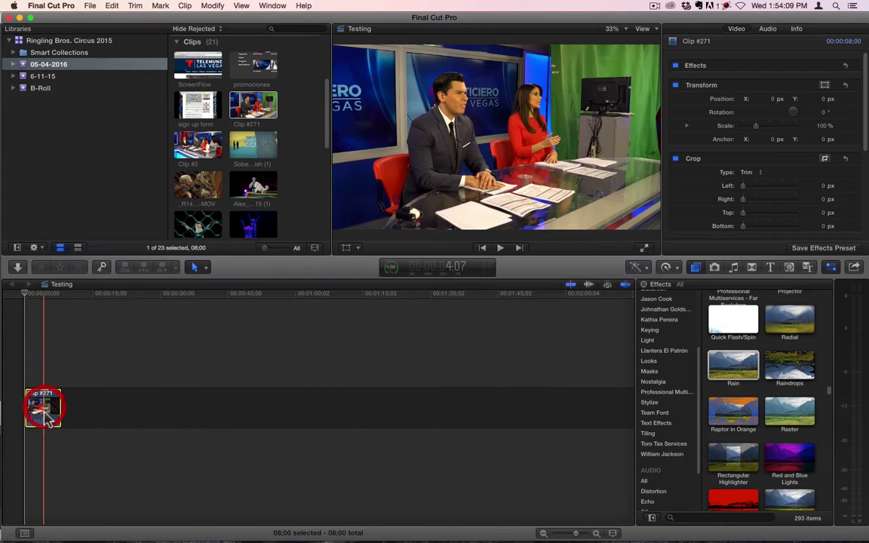
{"action": "left_click", "coordinate": [27, 298]}
{"action": "key", "text": "space"}
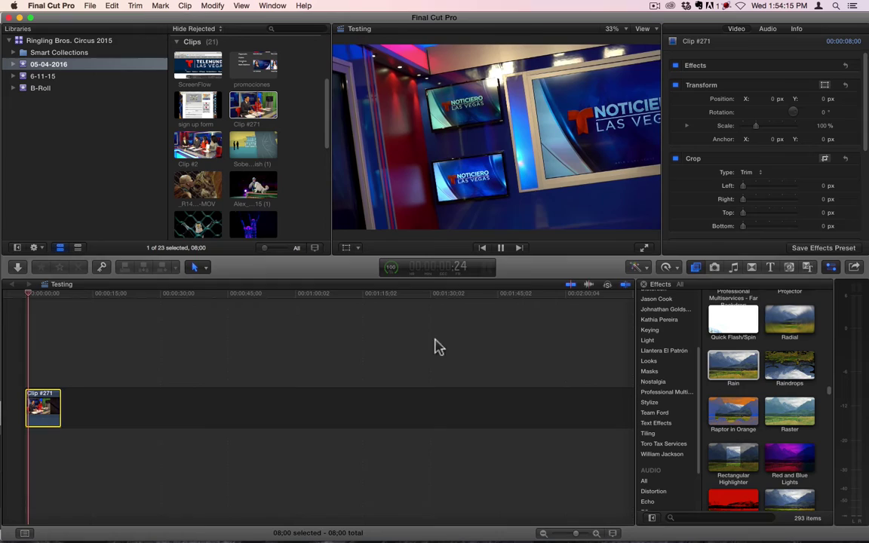
{"action": "key", "text": "space"}
- Apply Rain to Clip #271, raise its Amount to 100, and preview the heavier rain
{"action": "left_click_drag", "start_coordinate": [161, 412], "coordinate": [38, 407]}
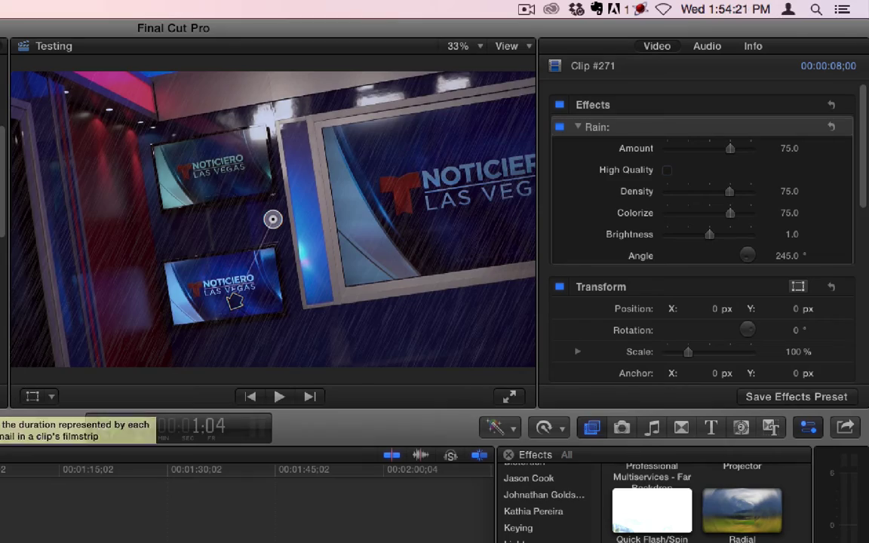
{"action": "key", "text": "space"}
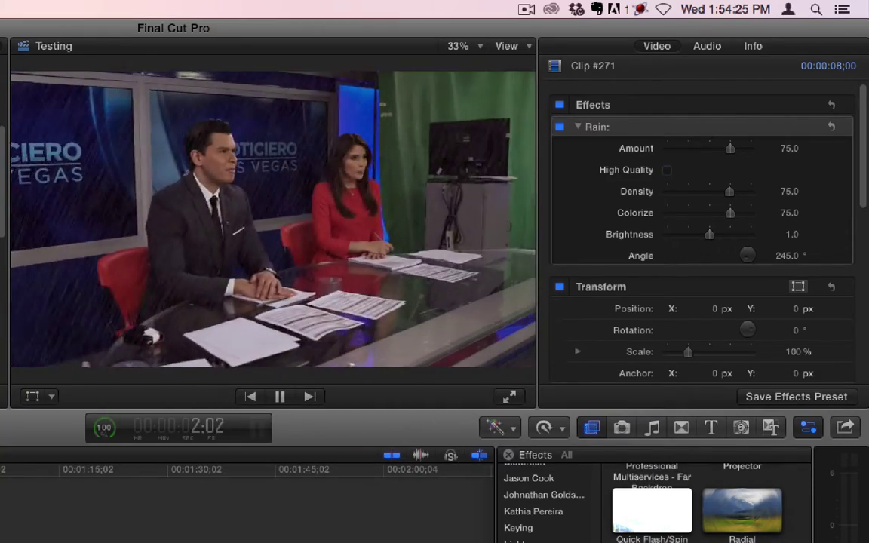
{"action": "key", "text": "space"}
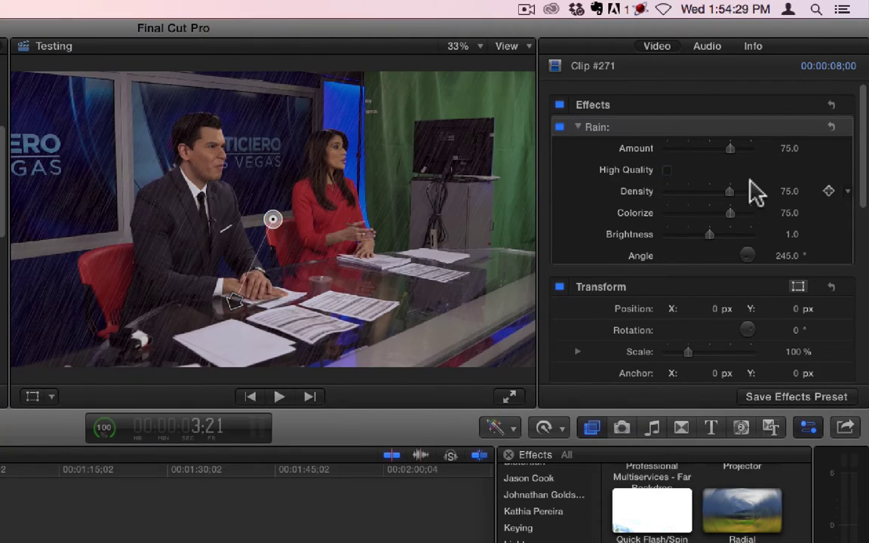
{"action": "left_click_drag", "start_coordinate": [731, 149], "coordinate": [761, 151]}
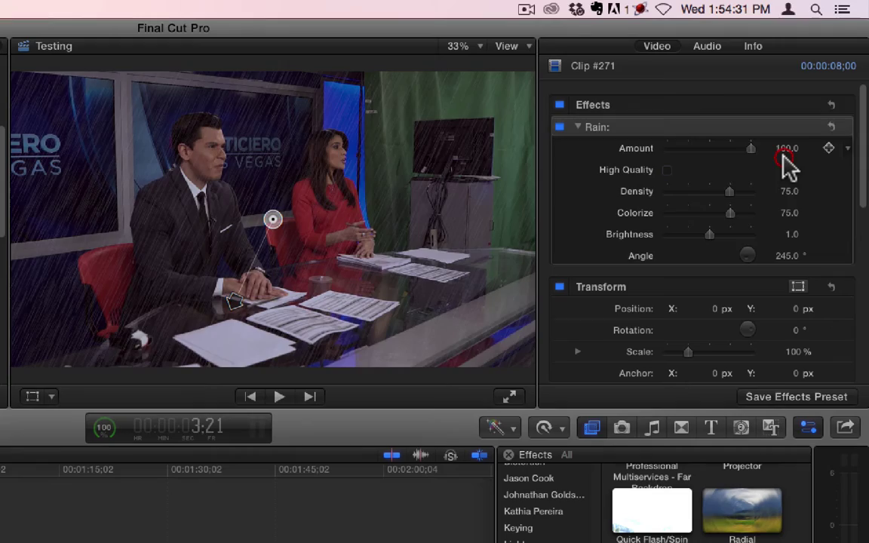
{"action": "key", "text": "space"}
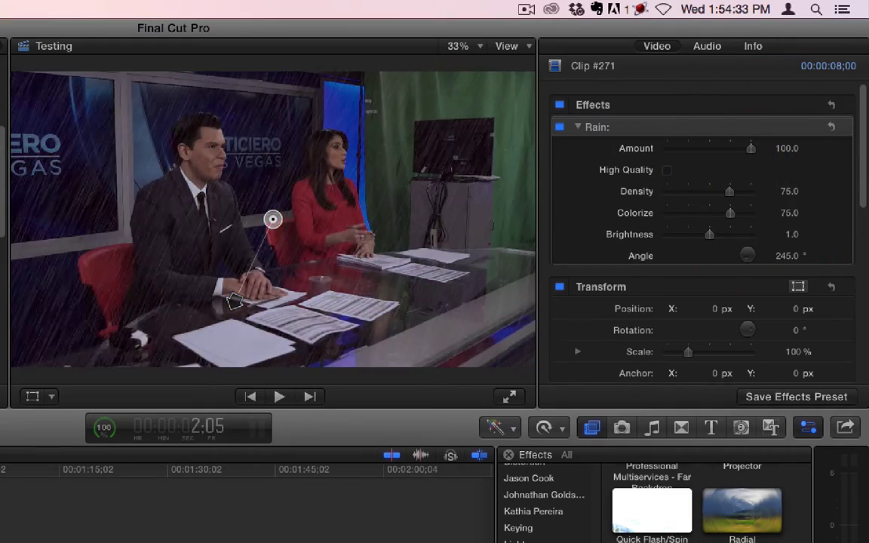
{"action": "key", "text": "space"}
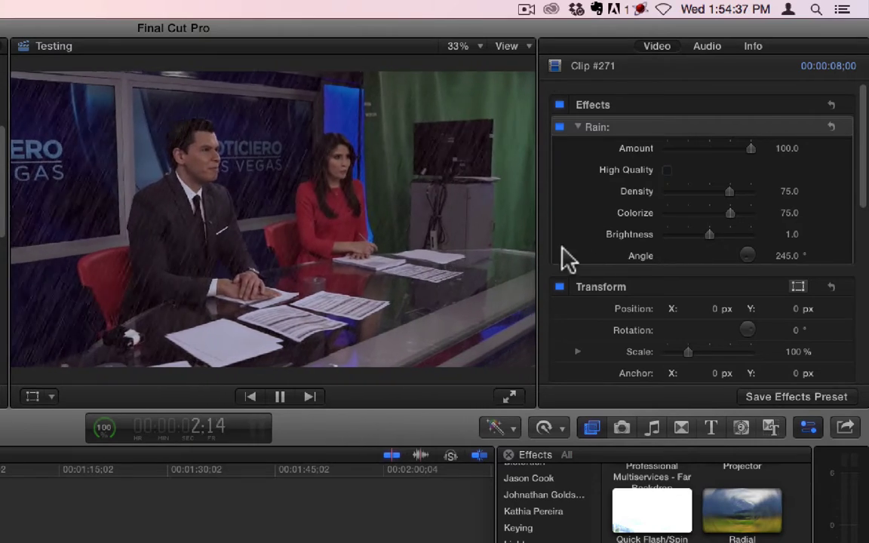
- Enable High Quality rendering on the Rain effect and preview playback
{"action": "key", "text": "space"}
{"action": "left_click", "coordinate": [668, 169]}
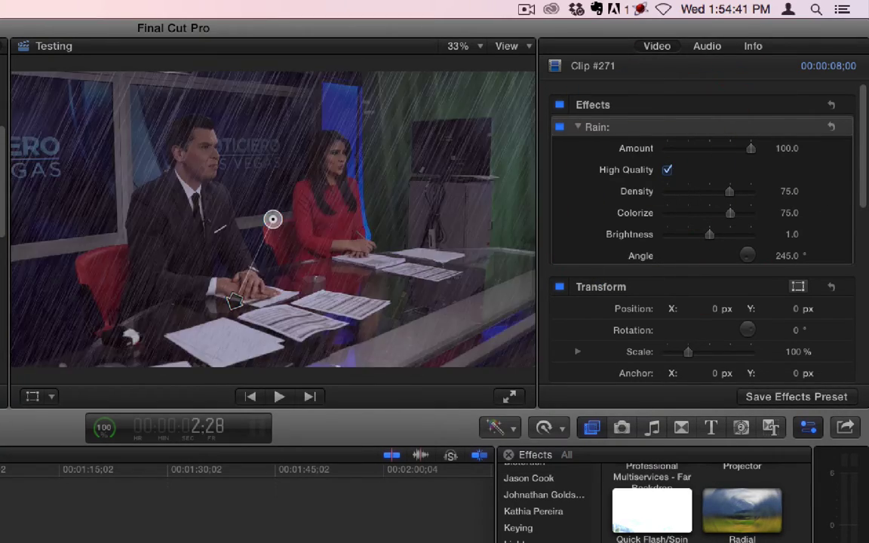
{"action": "key", "text": "space"}
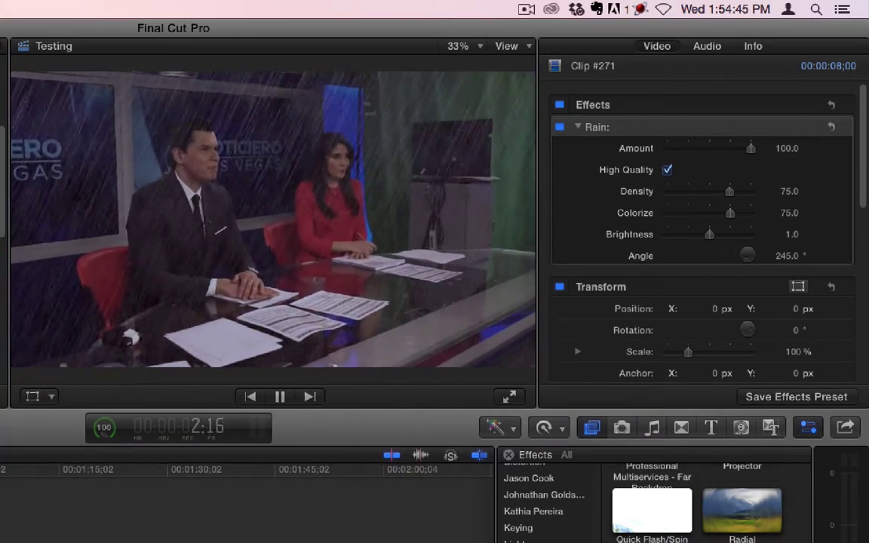
{"action": "key", "text": "space"}
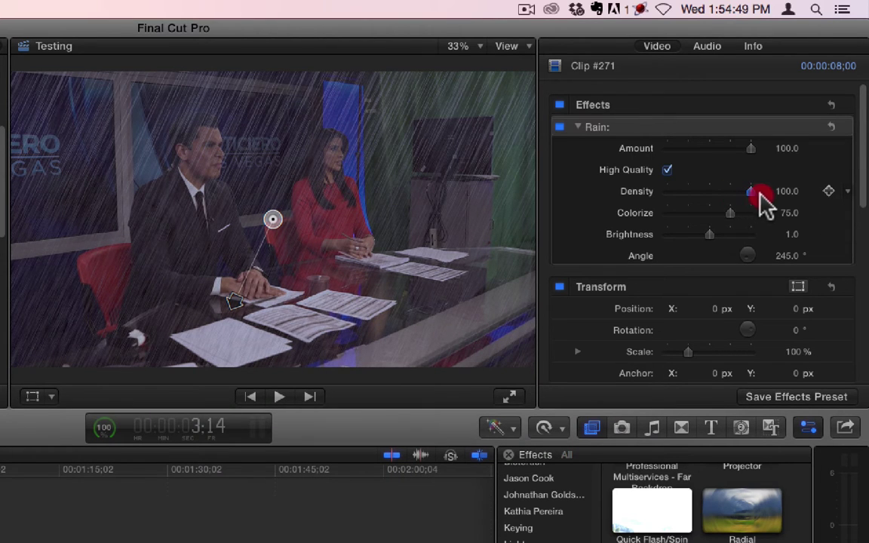
- Set rain Density to 80.48 and adjust Colorize to 5.39 and Brightness to 1.71
{"action": "left_click_drag", "start_coordinate": [758, 193], "coordinate": [670, 226]}
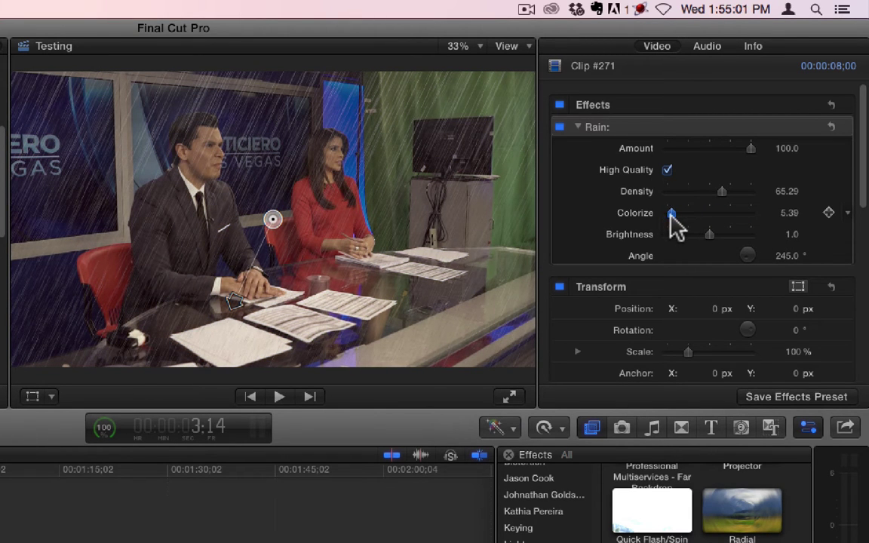
{"action": "left_click_drag", "start_coordinate": [723, 193], "coordinate": [749, 197]}
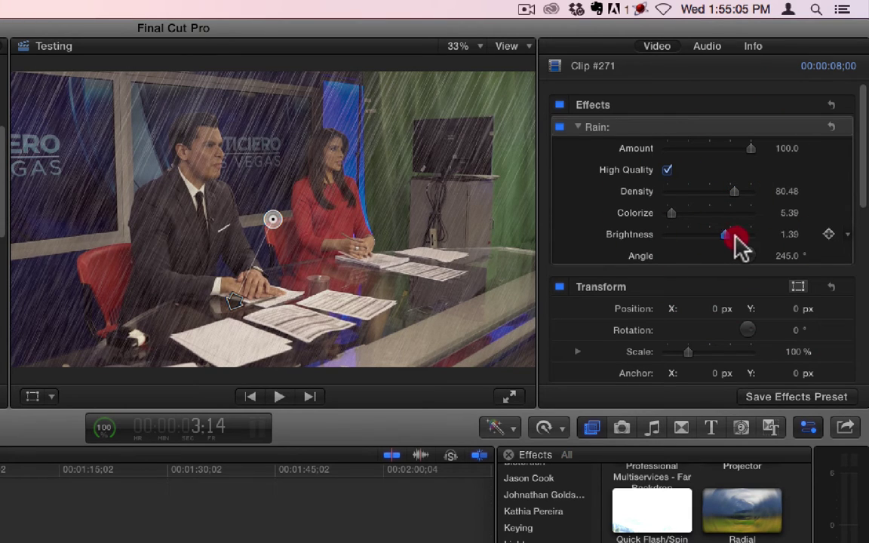
{"action": "mouse_move", "coordinate": [728, 238]}
{"action": "left_mouse_down"}
{"action": "mouse_move", "coordinate": [697, 238]}
{"action": "mouse_move", "coordinate": [725, 244]}
{"action": "left_mouse_up"}
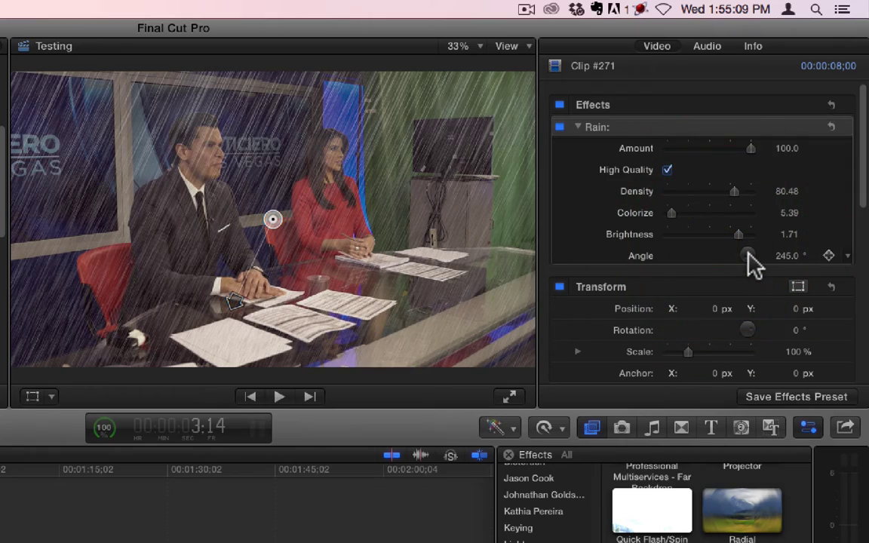
- Tilt the rain angle to 312.4° and preview the newsroom clip
{"action": "left_click_drag", "start_coordinate": [788, 257], "coordinate": [782, 257]}
{"action": "left_click_drag", "start_coordinate": [240, 306], "coordinate": [354, 316]}
{"action": "key", "text": "space"}
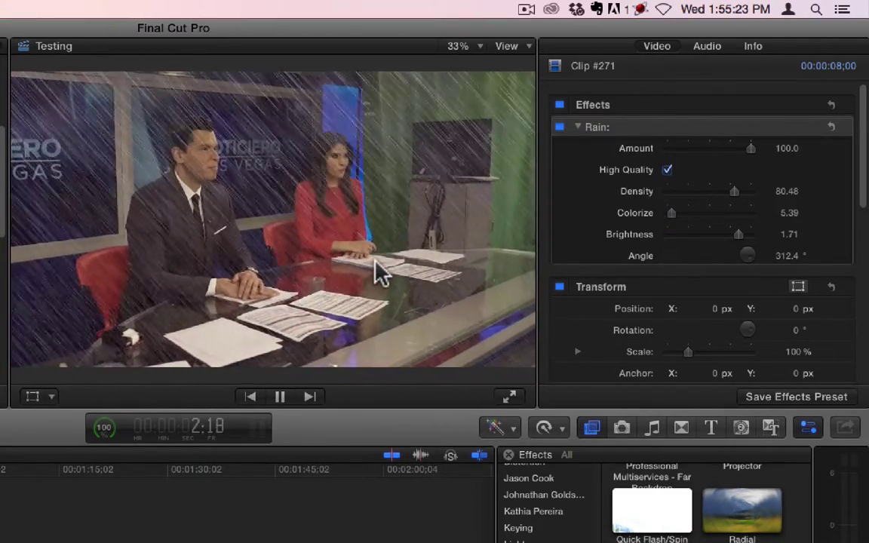
{"action": "key", "text": "space"}
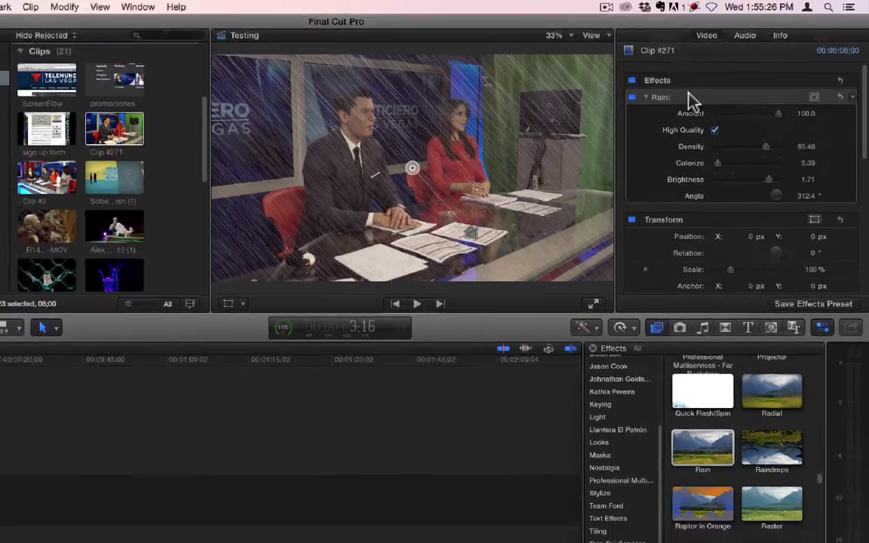
- Delete the Rain effect from Clip #271 and preview the Alex and R145 circus clips
{"action": "left_click", "coordinate": [636, 127]}
{"action": "key", "text": "BackSpace"}
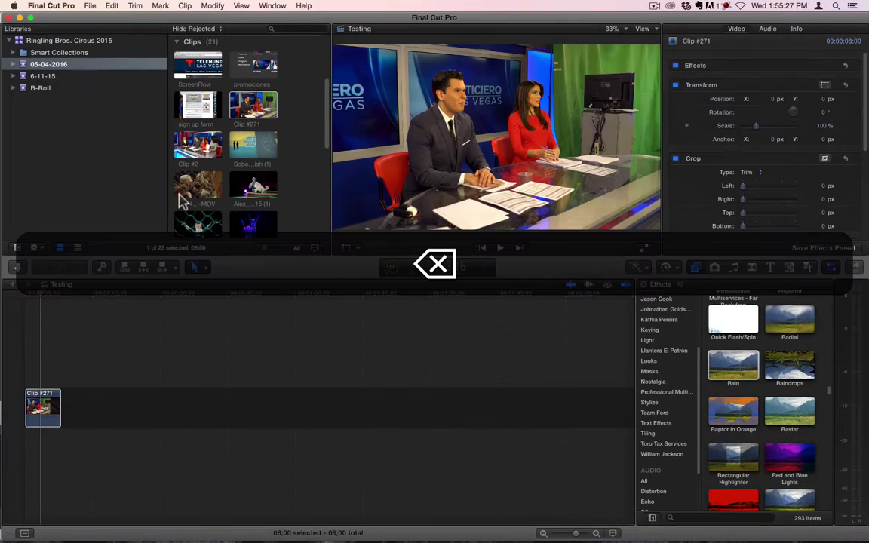
{"action": "scroll", "coordinate": [302, 136], "scroll_direction": "up", "scroll_amount": 3}
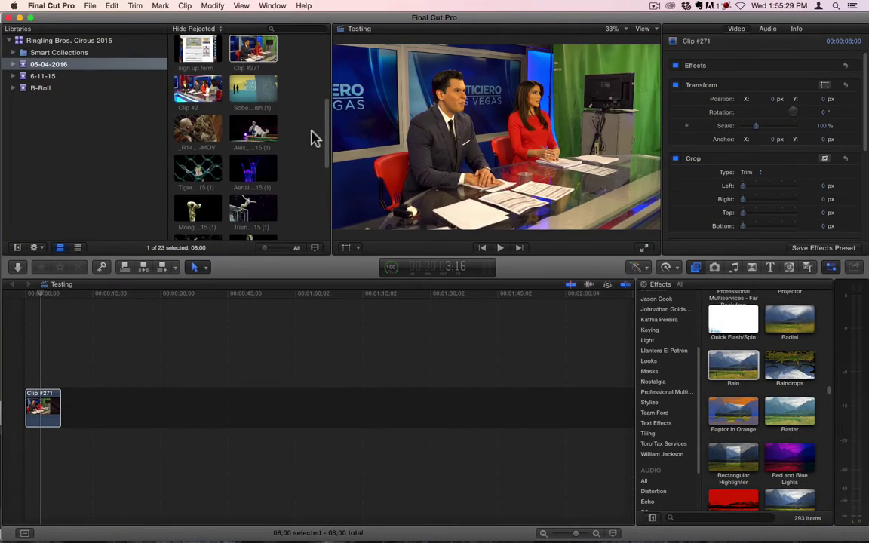
{"action": "left_click", "coordinate": [255, 132]}
{"action": "left_click", "coordinate": [198, 128]}
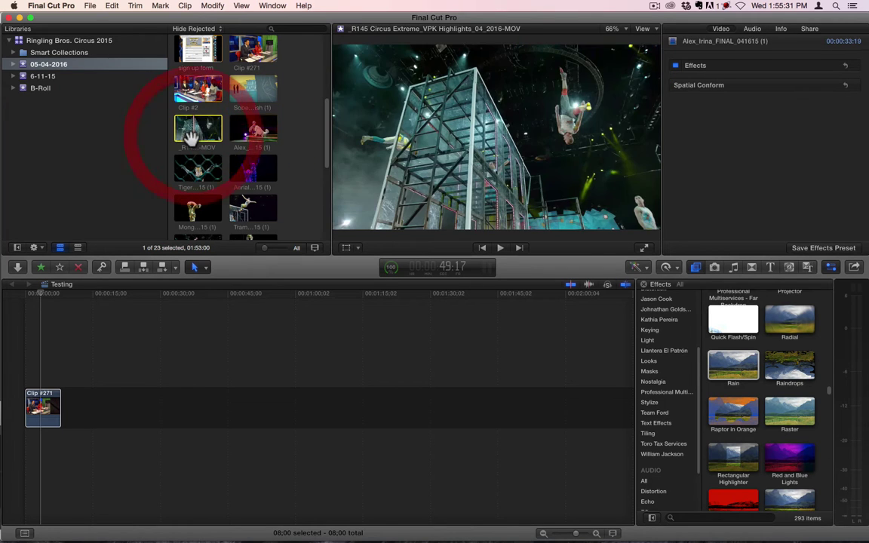
{"action": "left_click", "coordinate": [259, 129]}
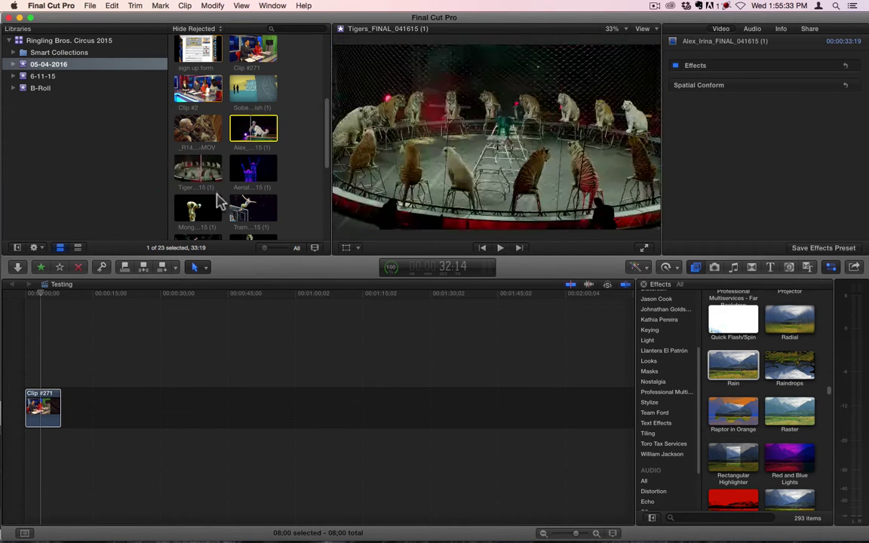
- Browse the R145 and Julio clips, then add the Camels clip after Clip #271
{"action": "scroll", "coordinate": [270, 168], "scroll_direction": "down", "scroll_amount": 2}
{"action": "scroll", "coordinate": [270, 168], "scroll_direction": "down", "scroll_amount": 3}
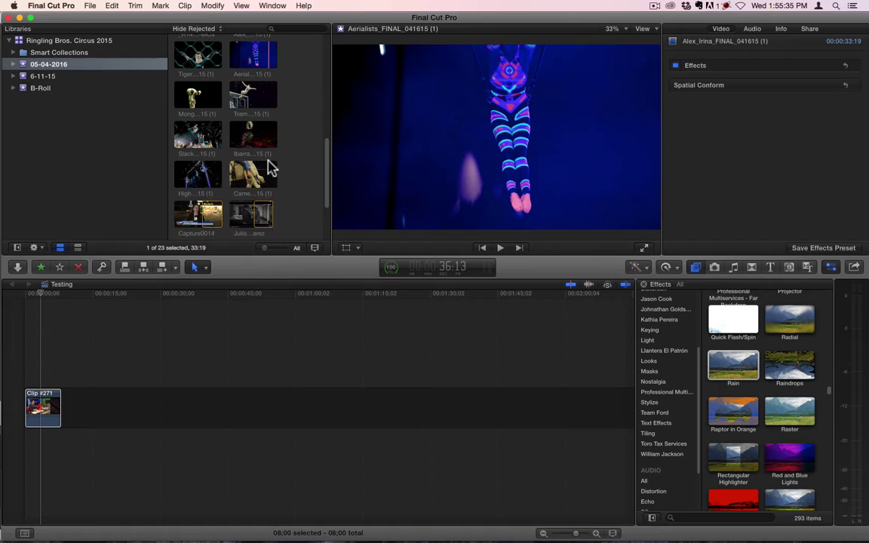
{"action": "scroll", "coordinate": [238, 170], "scroll_direction": "up", "scroll_amount": 2}
{"action": "left_click", "coordinate": [198, 45]}
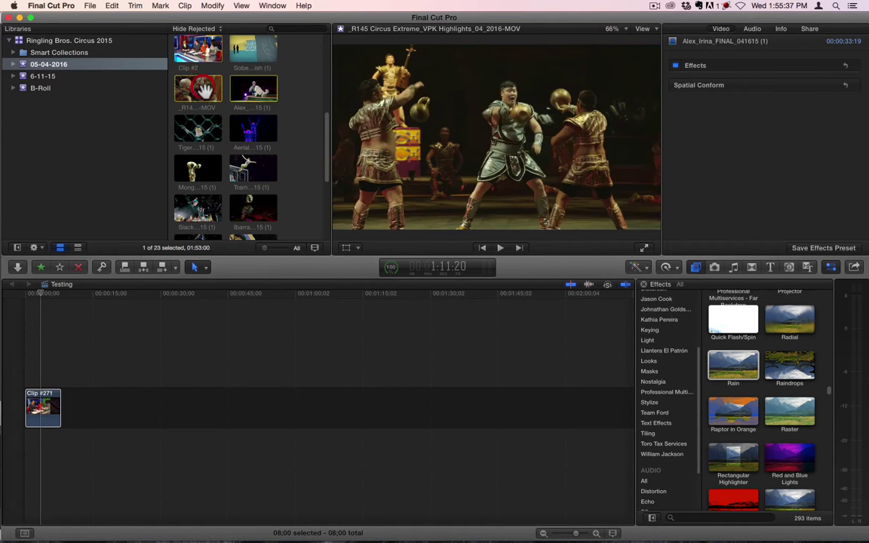
{"action": "scroll", "coordinate": [300, 141], "scroll_direction": "down", "scroll_amount": 2}
{"action": "scroll", "coordinate": [294, 143], "scroll_direction": "down", "scroll_amount": 2}
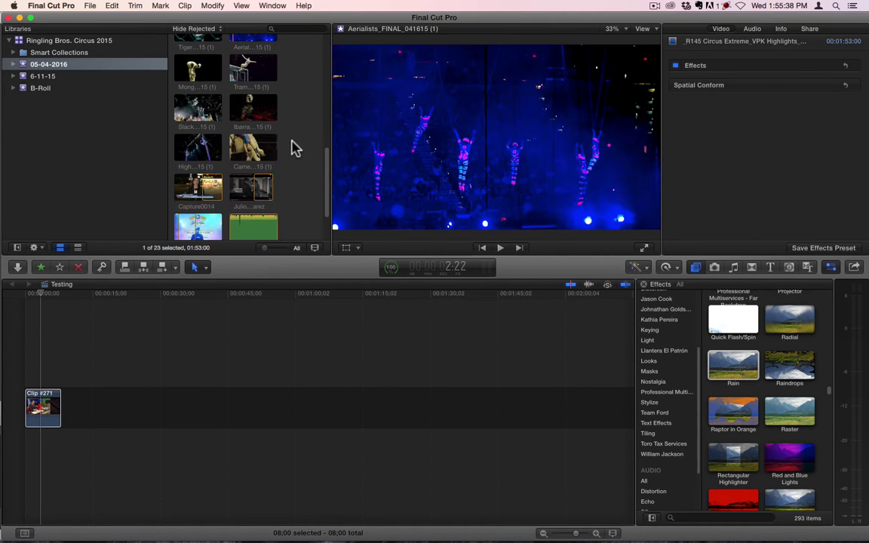
{"action": "left_click", "coordinate": [258, 176]}
{"action": "left_click", "coordinate": [202, 138]}
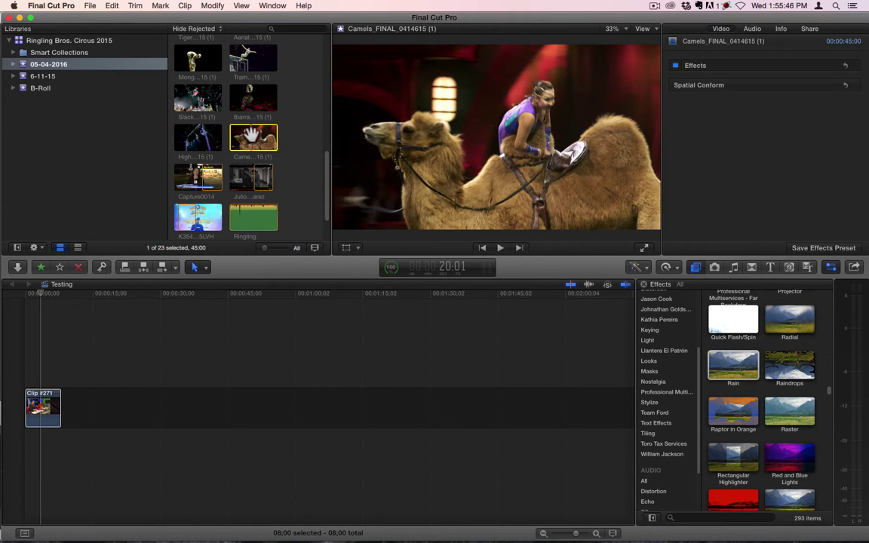
{"action": "left_click_drag", "start_coordinate": [43, 360], "coordinate": [78, 452]}
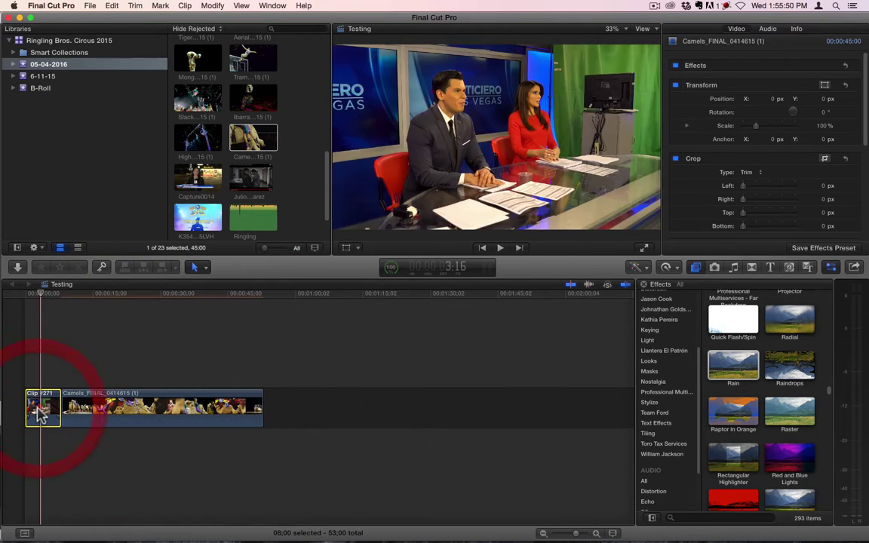
- Delete Clip #271 from the timeline and scrub through the Camels clip
{"action": "key", "text": "BackSpace"}
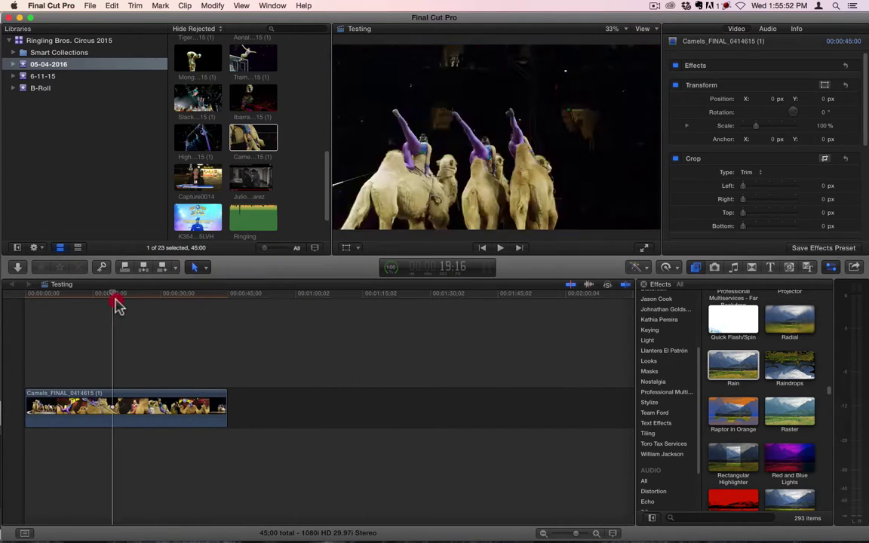
{"action": "left_click_drag", "start_coordinate": [114, 300], "coordinate": [89, 300]}
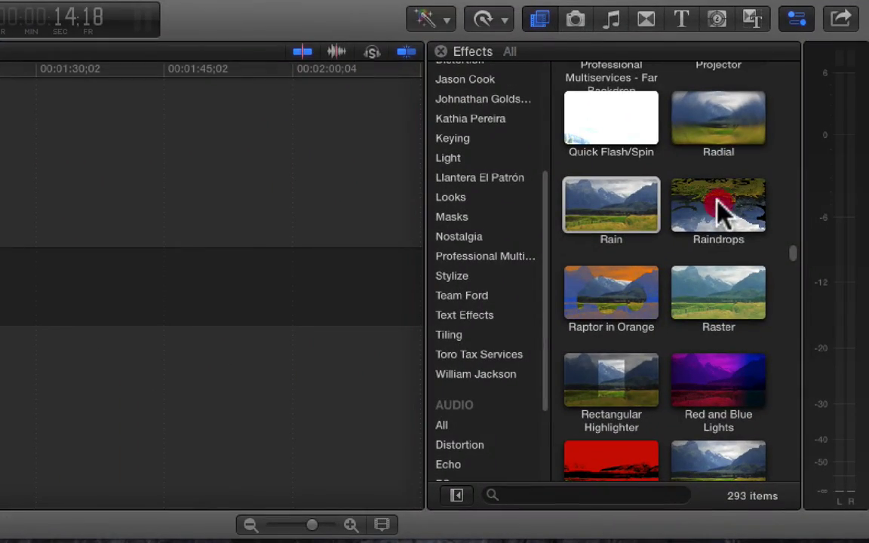
- Apply Raindrops to the Camels clip, play it, and toggle the effect off and on to compare
{"action": "left_click", "coordinate": [718, 204]}
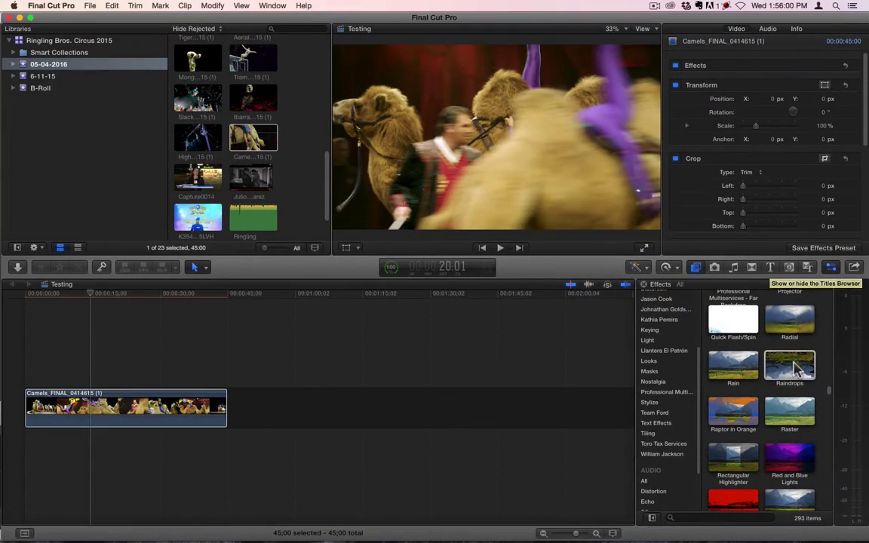
{"action": "left_click_drag", "start_coordinate": [790, 366], "coordinate": [126, 407]}
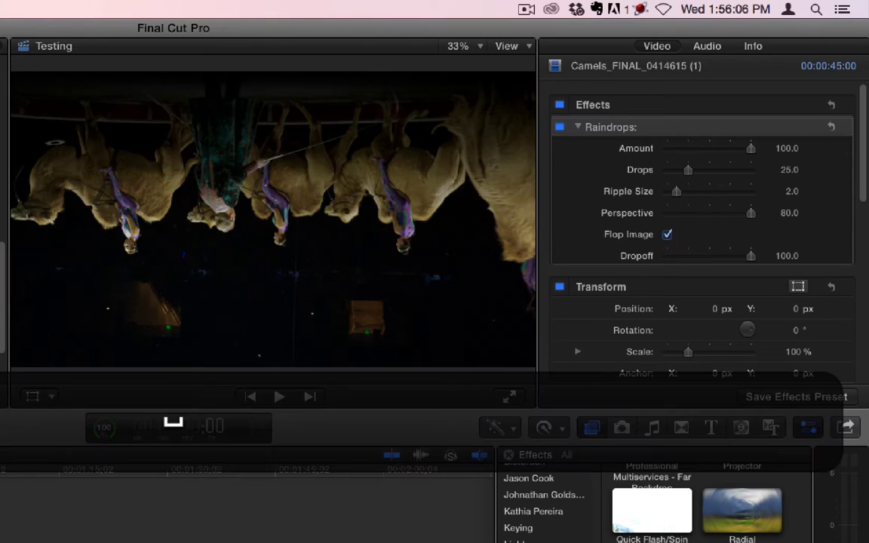
{"action": "key", "text": "space"}
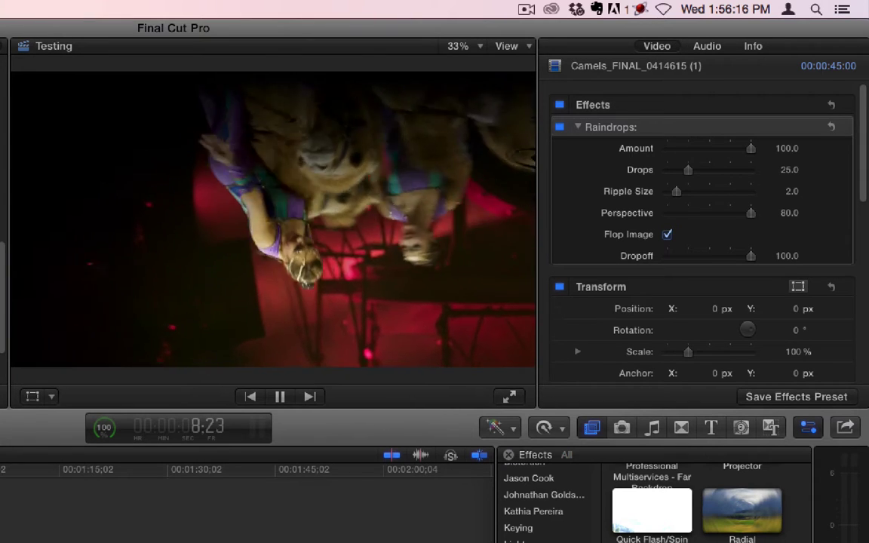
{"action": "key", "text": "space"}
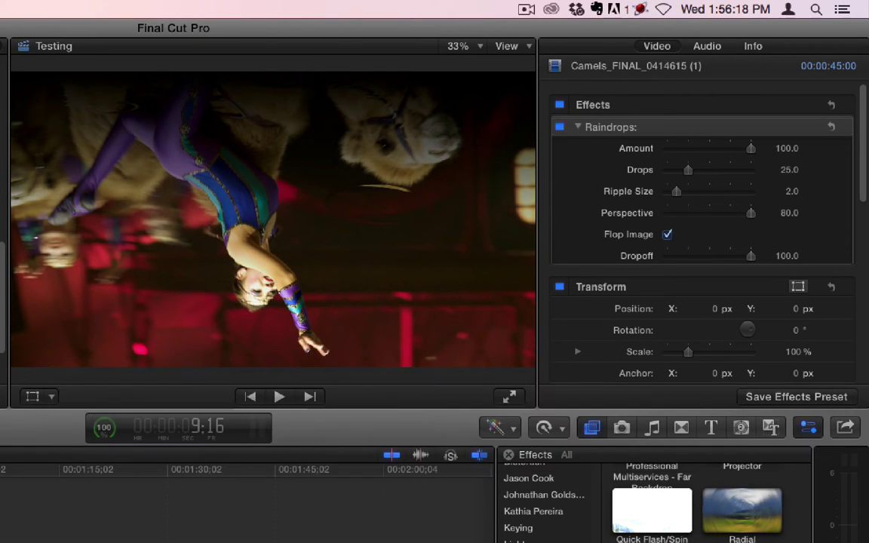
{"action": "left_click", "coordinate": [559, 128]}
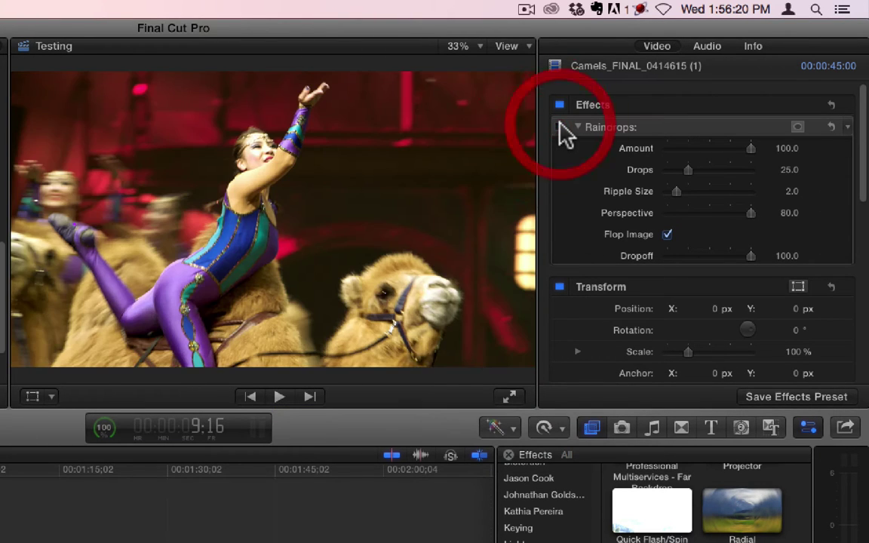
{"action": "left_click", "coordinate": [560, 126]}
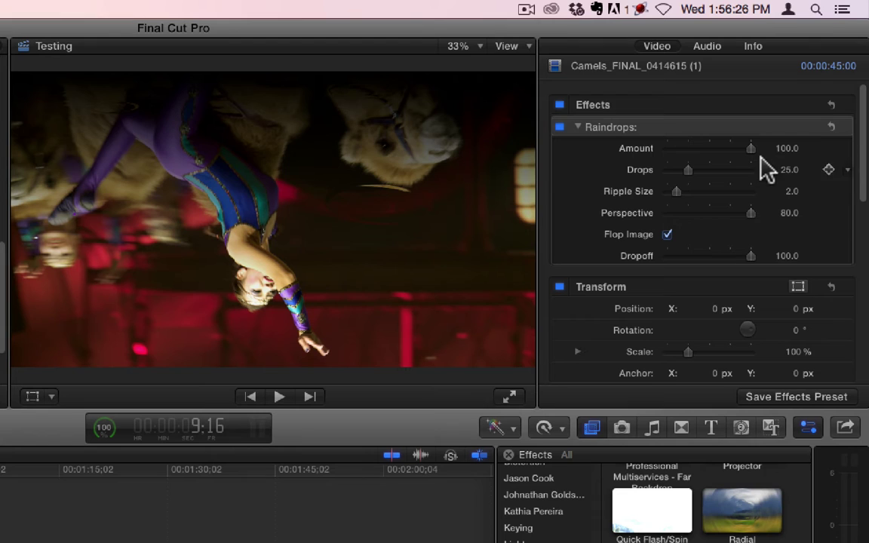
- Set Raindrops Drops to 100, Ripple Size to 4.38, and adjust Amount and Perspective
{"action": "mouse_move", "coordinate": [757, 148]}
{"action": "left_mouse_down"}
{"action": "mouse_move", "coordinate": [669, 143]}
{"action": "mouse_move", "coordinate": [766, 148]}
{"action": "left_mouse_up"}
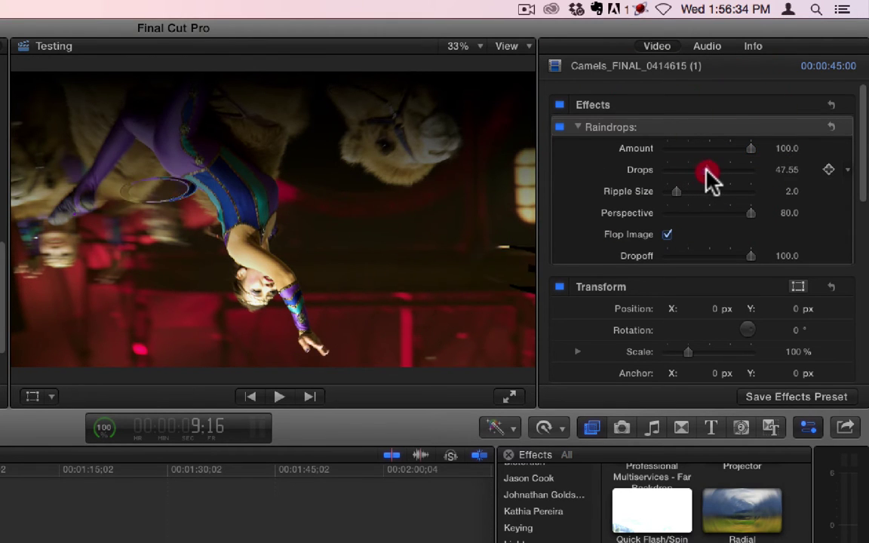
{"action": "left_click_drag", "start_coordinate": [707, 170], "coordinate": [779, 175]}
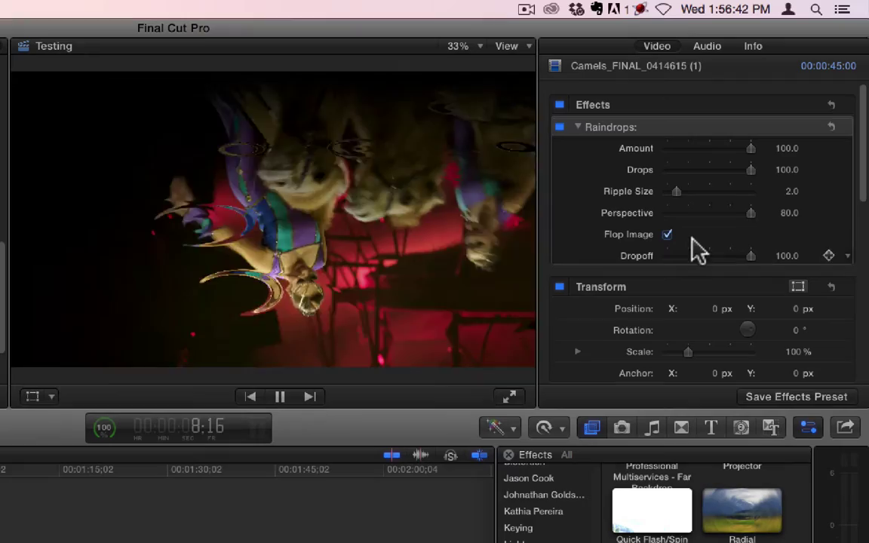
{"action": "left_click_drag", "start_coordinate": [677, 192], "coordinate": [712, 194]}
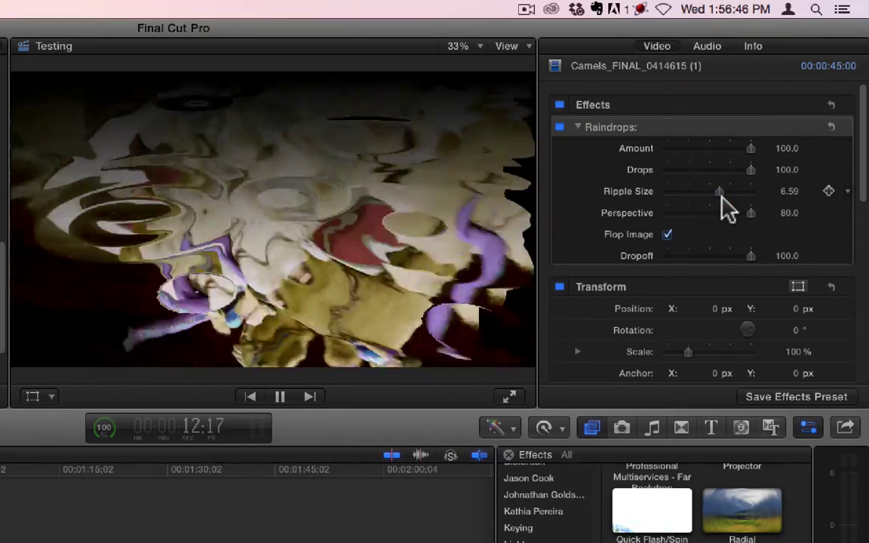
{"action": "left_click_drag", "start_coordinate": [721, 194], "coordinate": [699, 192]}
{"action": "left_click_drag", "start_coordinate": [750, 213], "coordinate": [724, 234]}
{"action": "key", "text": "space"}
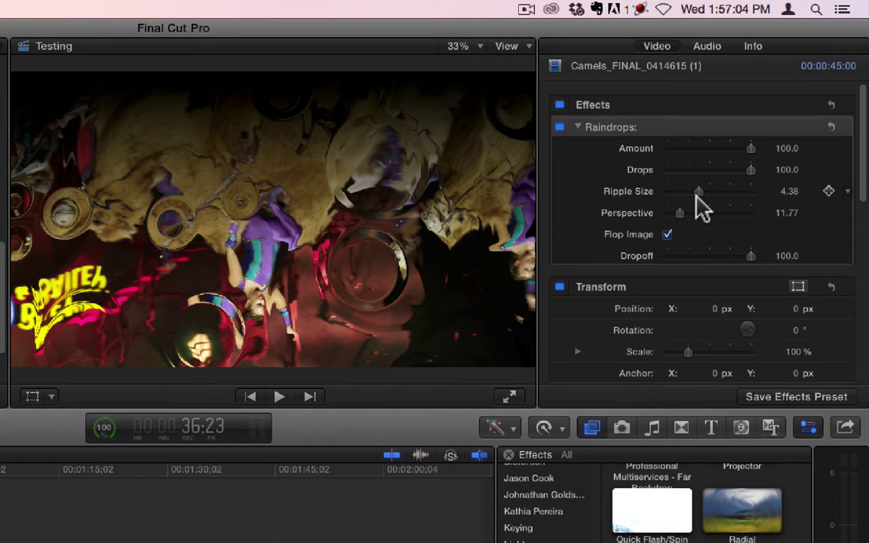
- Set Perspective to 61.97 and Dropoff to 0, recheck Flop Image, then preview playback
{"action": "left_click_drag", "start_coordinate": [680, 212], "coordinate": [732, 208]}
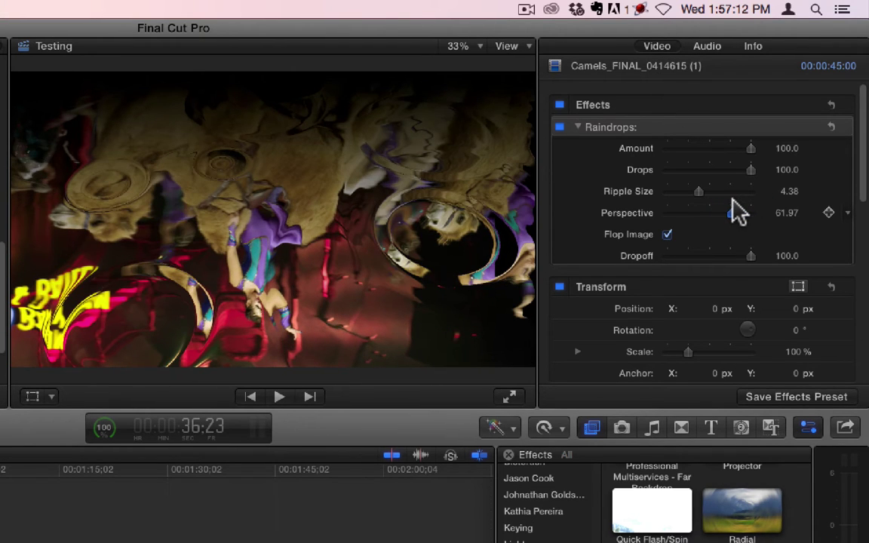
{"action": "left_click", "coordinate": [670, 235]}
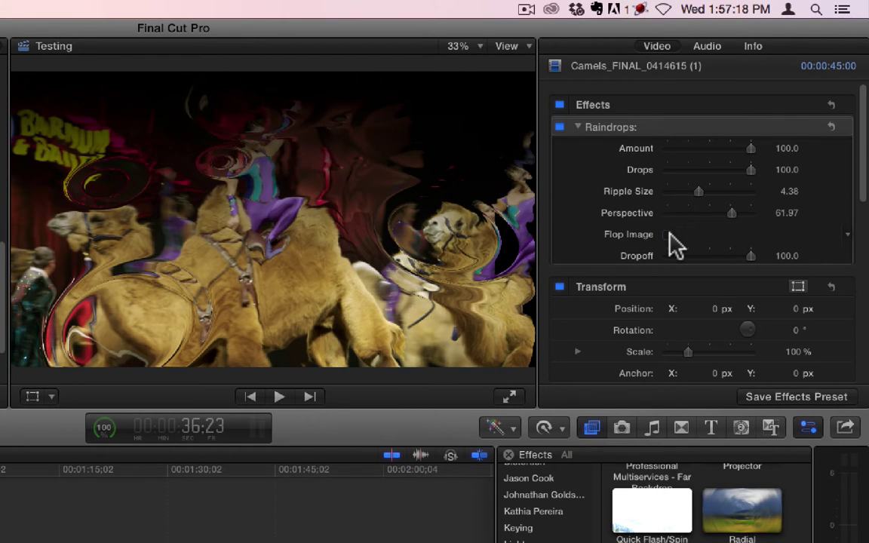
{"action": "left_click", "coordinate": [670, 236]}
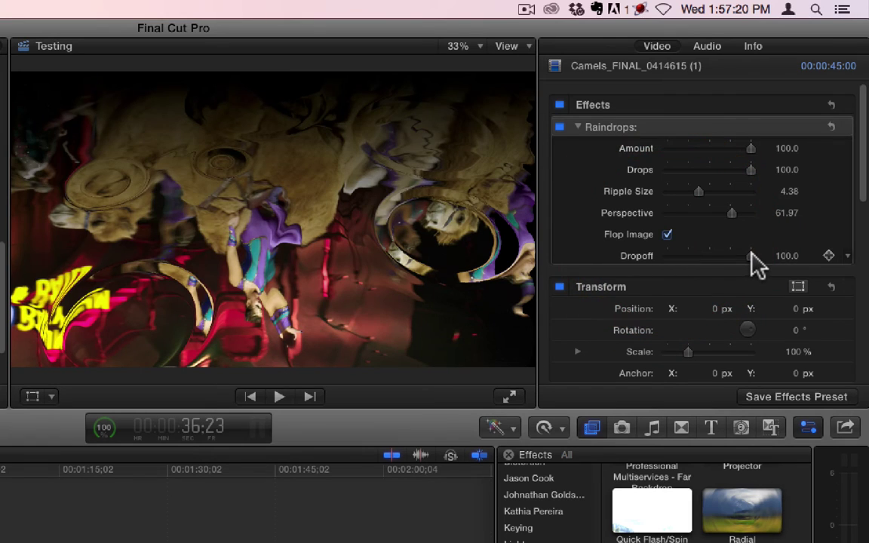
{"action": "left_click_drag", "start_coordinate": [750, 254], "coordinate": [656, 258]}
{"action": "key", "text": "space"}
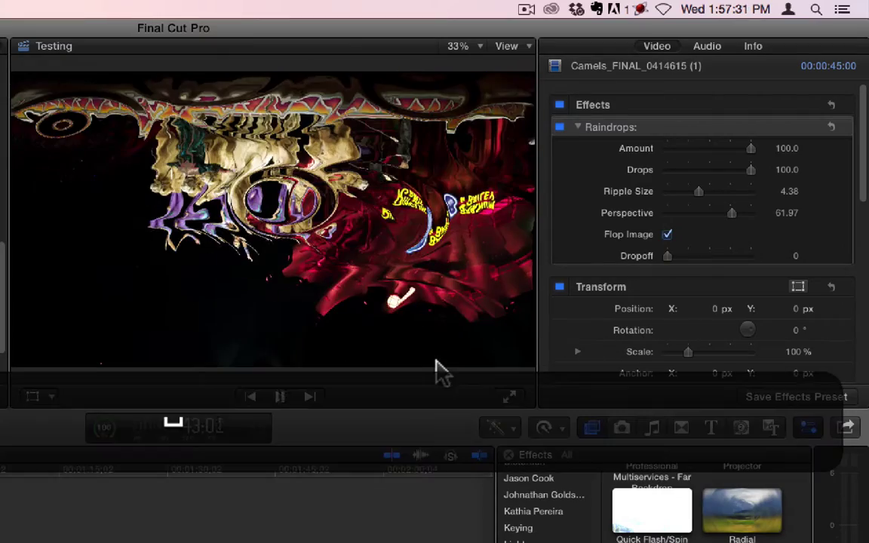
{"action": "key", "text": "space"}
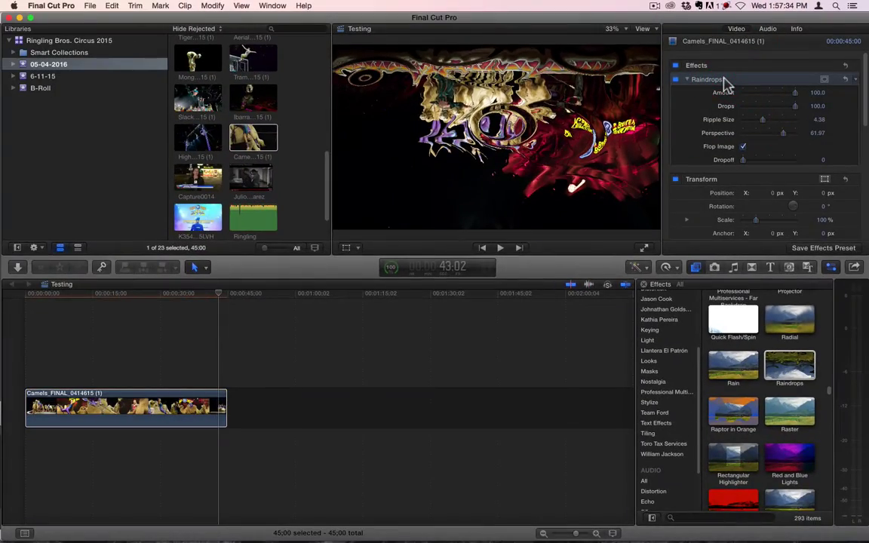
- Swap the camel clip's Raindrops effect for Raster, giving scan lines at Amount 100
{"action": "key", "text": "BackSpace"}
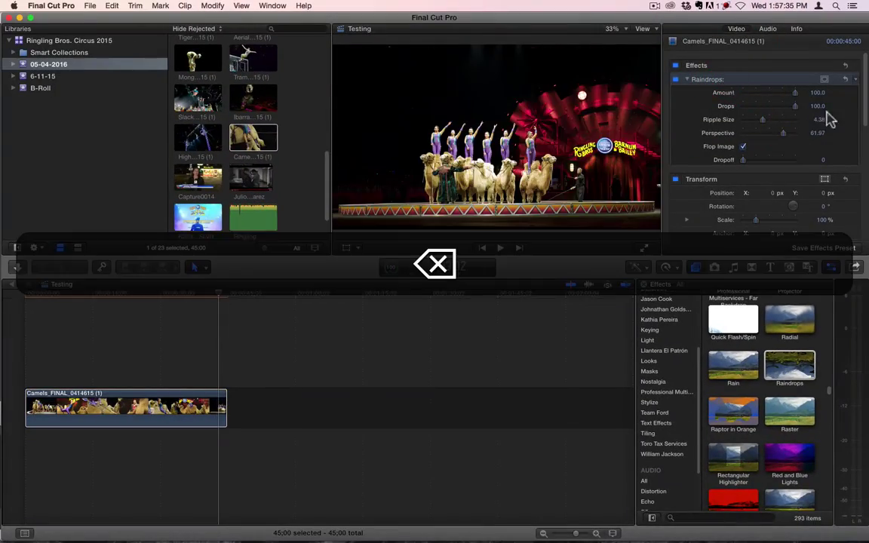
{"action": "left_click_drag", "start_coordinate": [718, 301], "coordinate": [164, 407]}
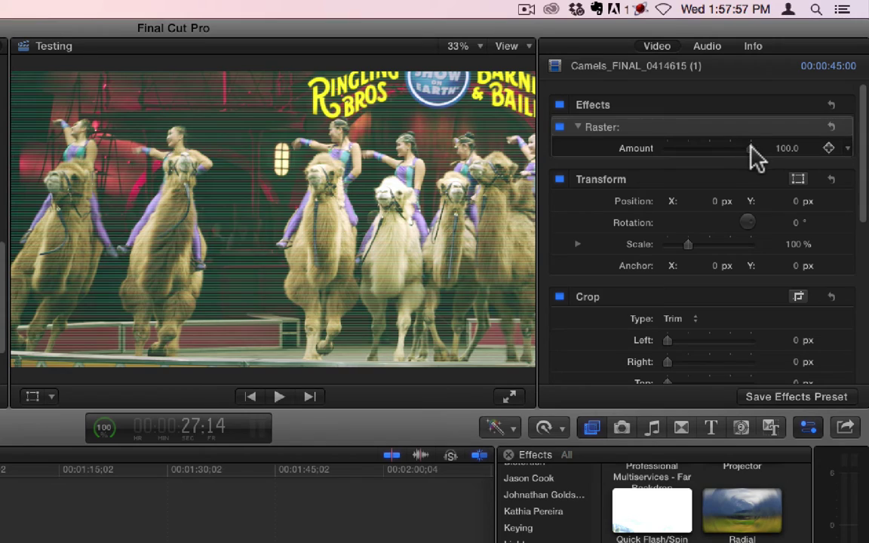
{"action": "left_click_drag", "start_coordinate": [735, 149], "coordinate": [707, 159]}
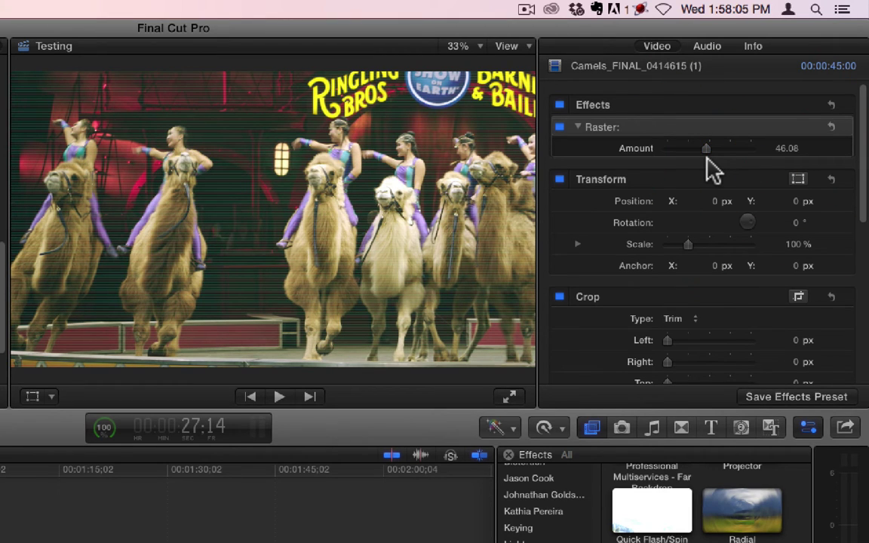
{"action": "left_click", "coordinate": [710, 150]}
{"action": "key", "text": "space"}
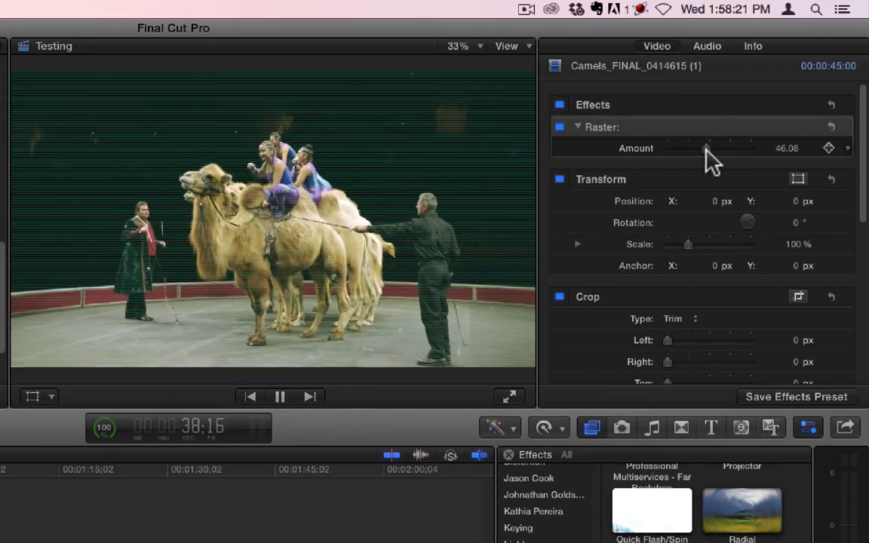
{"action": "left_click_drag", "start_coordinate": [707, 148], "coordinate": [773, 143]}
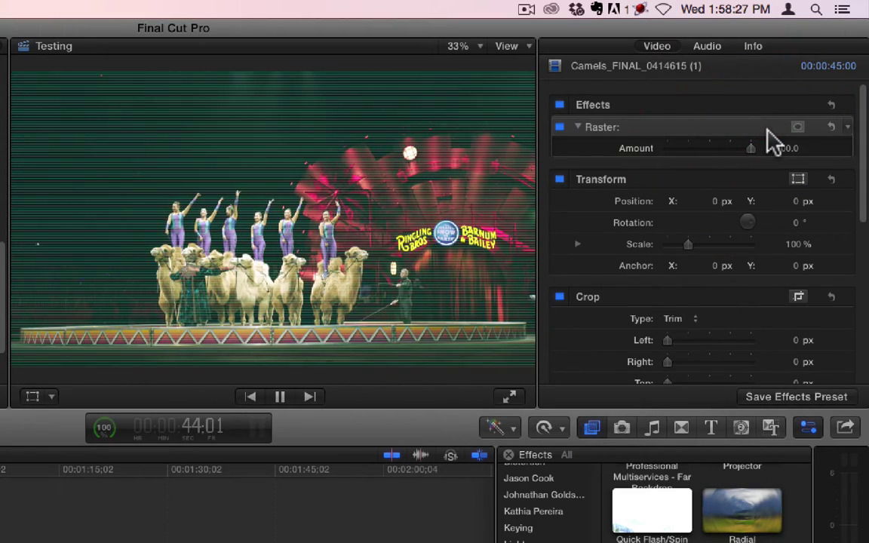
{"action": "left_click_drag", "start_coordinate": [751, 148], "coordinate": [773, 146]}
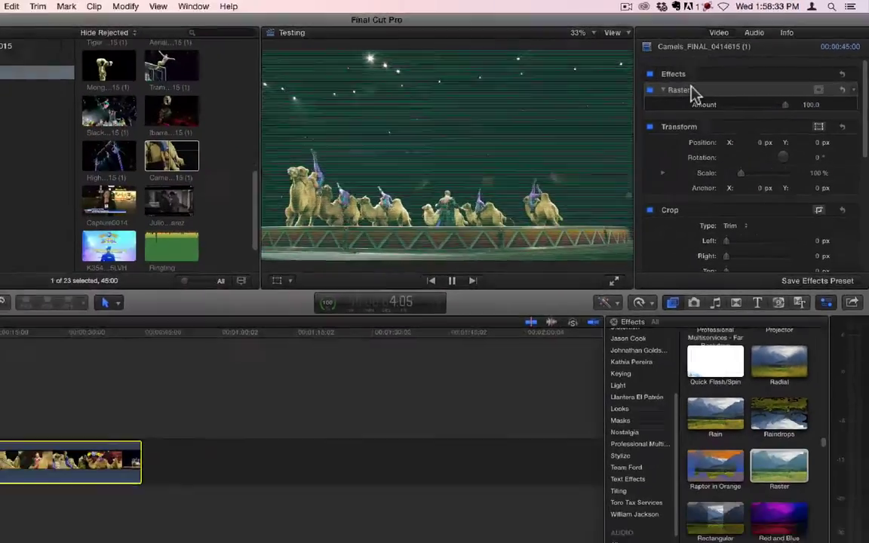
- Remove the Raster effect from the camel clip and scroll down the Effects browser
{"action": "left_click", "coordinate": [691, 90]}
{"action": "key", "text": "BackSpace"}
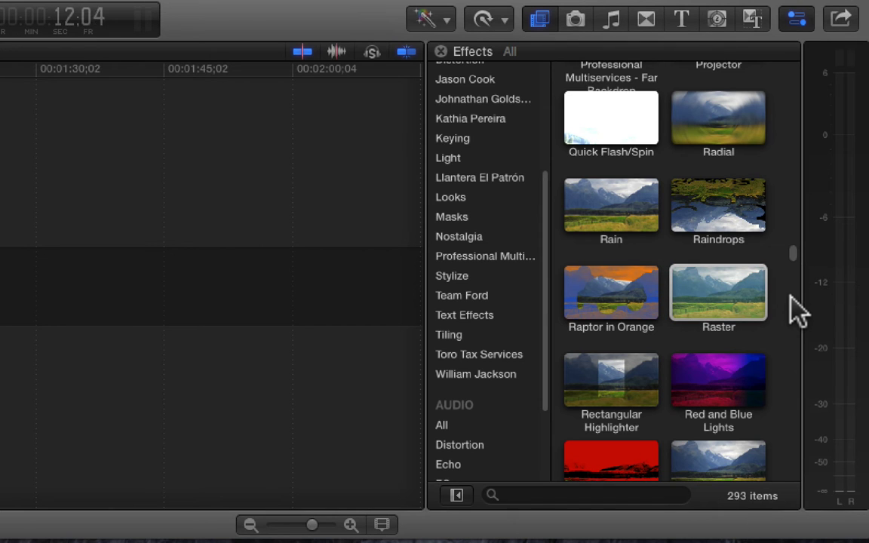
{"action": "scroll", "coordinate": [799, 310], "scroll_direction": "down", "scroll_amount": 5}
{"action": "scroll", "coordinate": [789, 298], "scroll_direction": "down", "scroll_amount": 1}
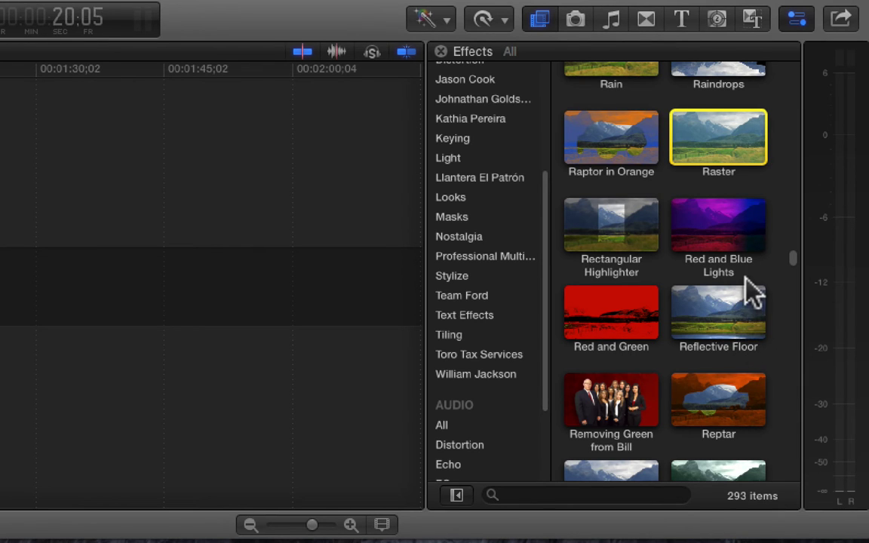
{"action": "scroll", "coordinate": [778, 287], "scroll_direction": "down", "scroll_amount": 1}
{"action": "scroll", "coordinate": [771, 278], "scroll_direction": "down", "scroll_amount": 5}
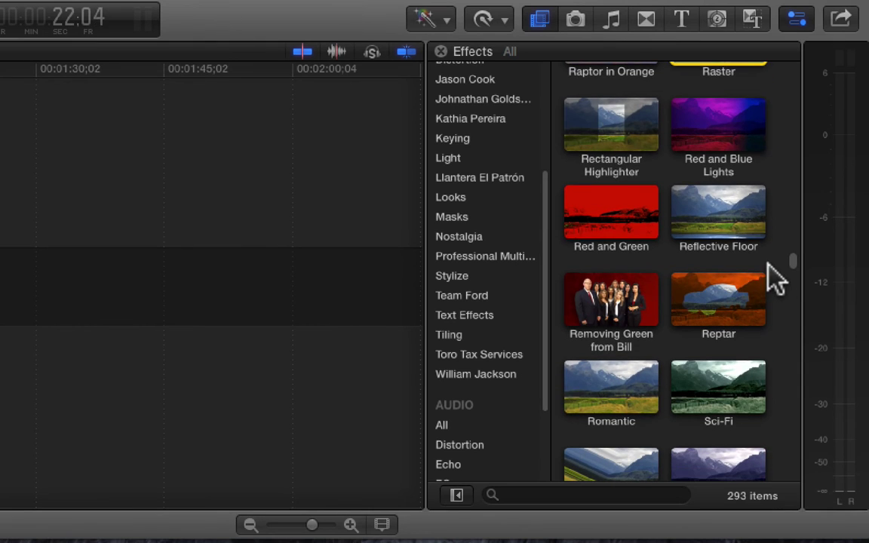
- Select the Reflective Floor effect, then browse past Scrape, Seasons, Security and Sepia
{"action": "right_click", "coordinate": [713, 243]}
{"action": "left_click", "coordinate": [735, 219]}
{"action": "right_click", "coordinate": [751, 223]}
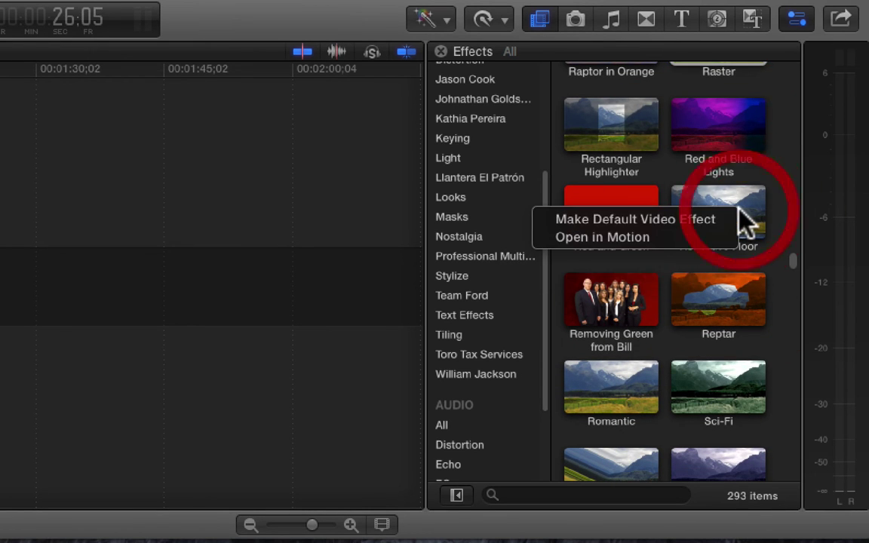
{"action": "left_click", "coordinate": [732, 220]}
{"action": "left_click", "coordinate": [728, 224]}
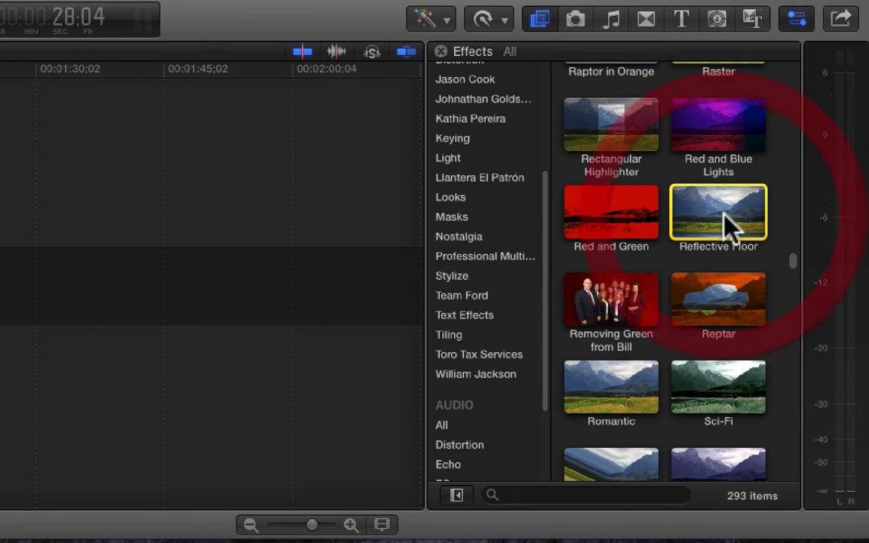
{"action": "scroll", "coordinate": [730, 271], "scroll_direction": "down", "scroll_amount": 3}
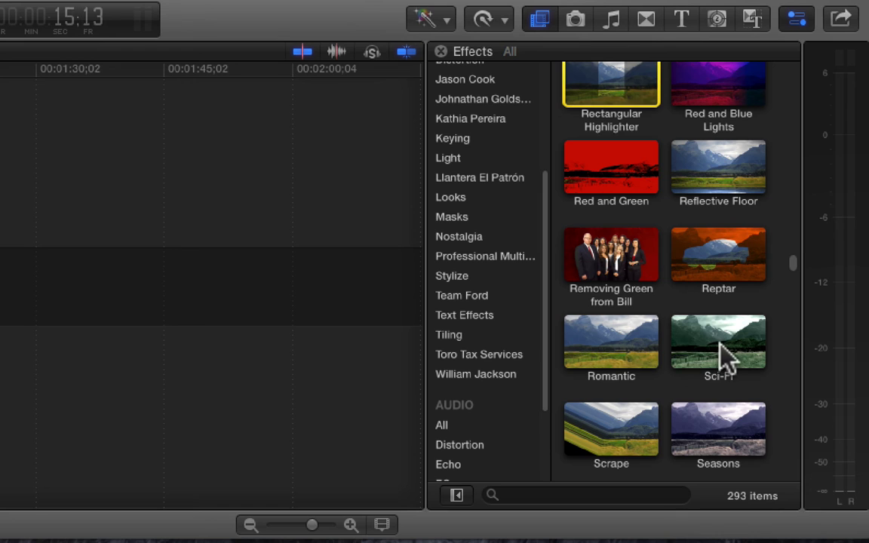
{"action": "scroll", "coordinate": [721, 348], "scroll_direction": "down", "scroll_amount": 5}
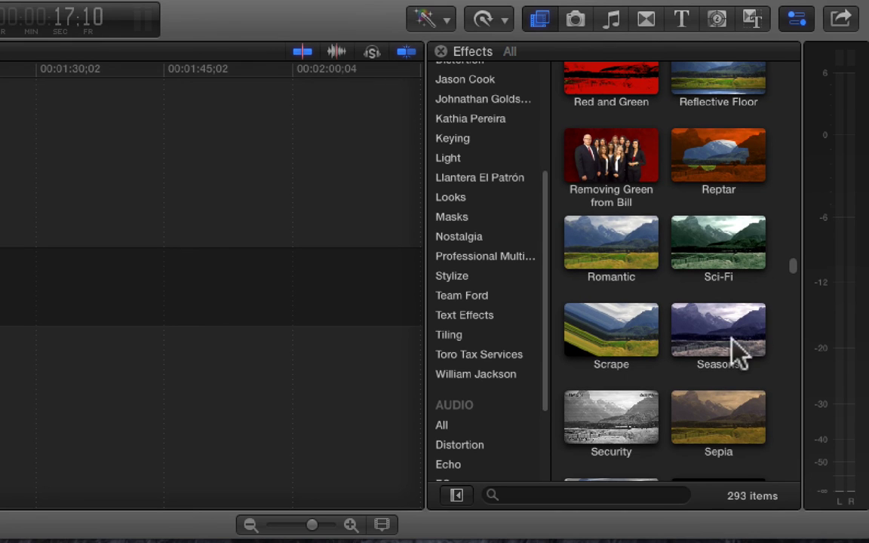